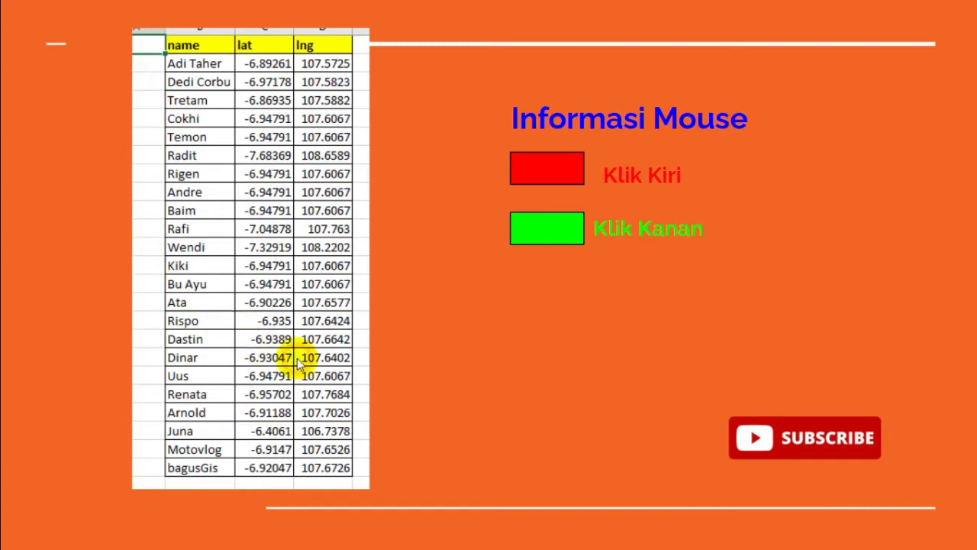
# Step: Leave the slideshow and bring up the data.xlsx workbook in a maximized Excel window
pyautogui.press('Escape')
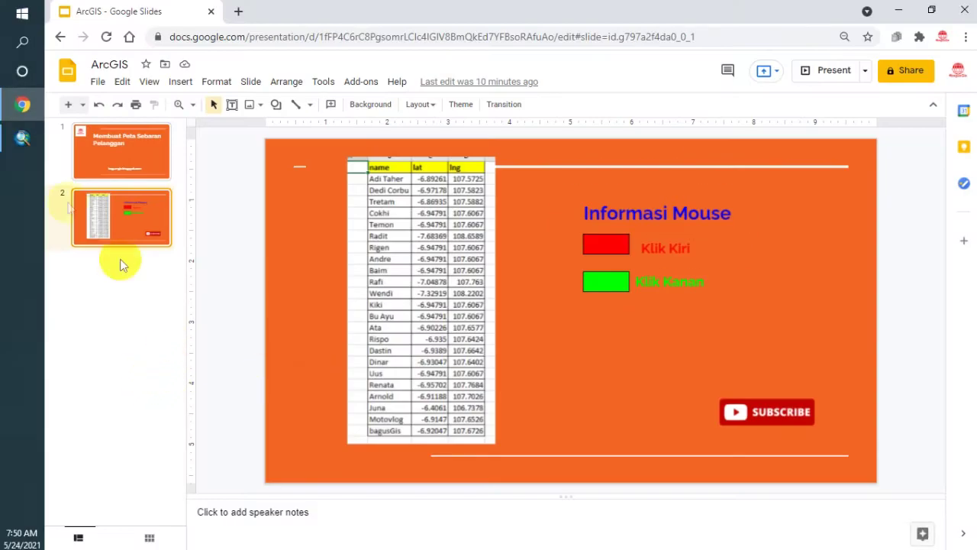
pyautogui.click(22, 136)
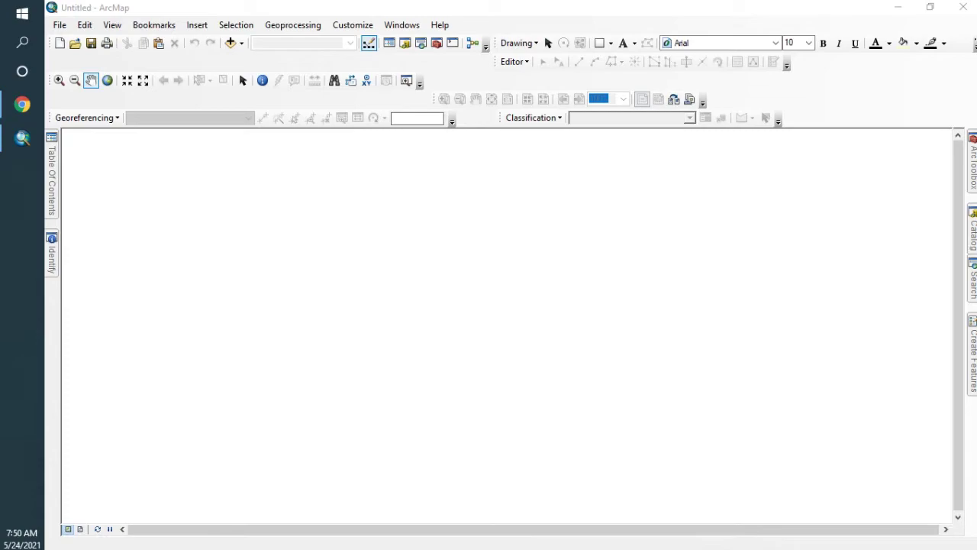
pyautogui.moveTo(0, 199); pyautogui.dragTo(455, 115)
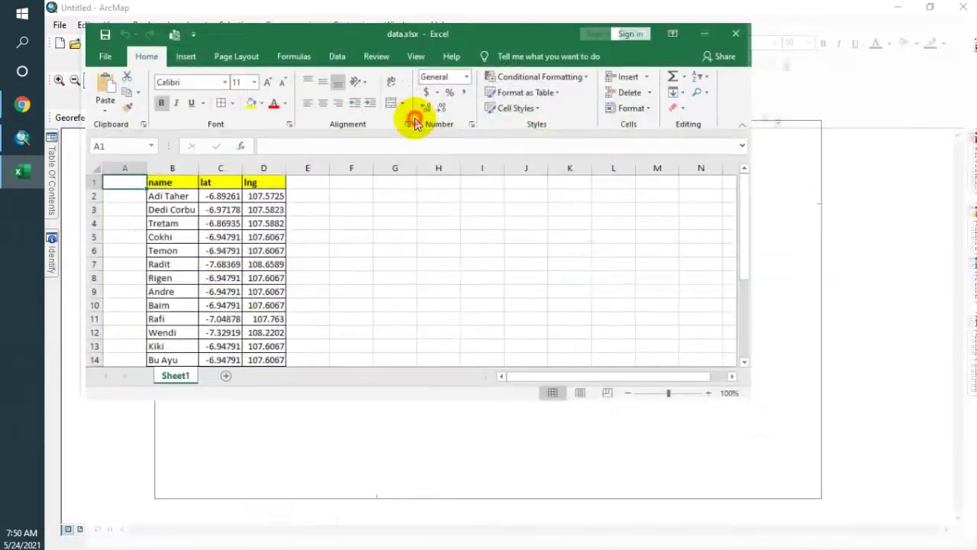
pyautogui.doubleClick(419, 118)
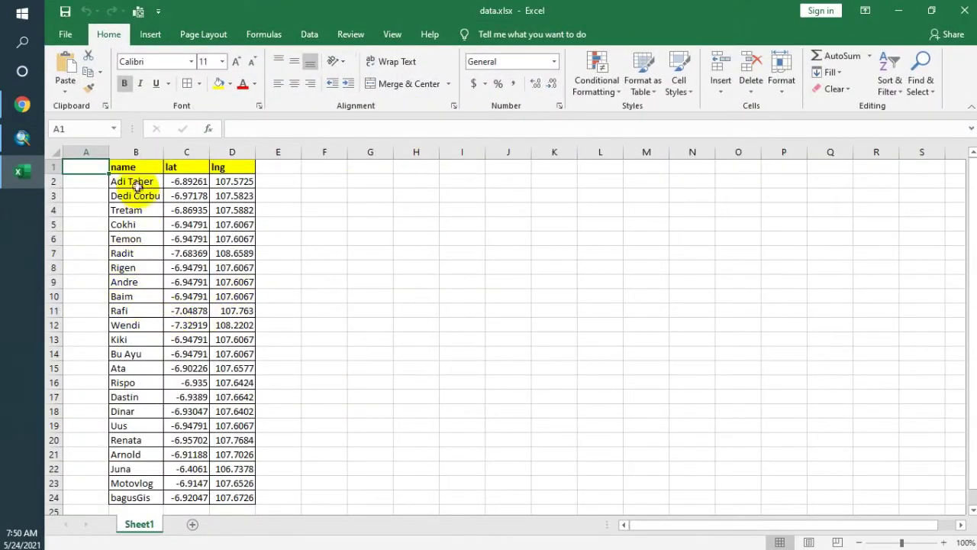
# Step: Examine the customer entries in the name column of Sheet1
pyautogui.click(134, 178)
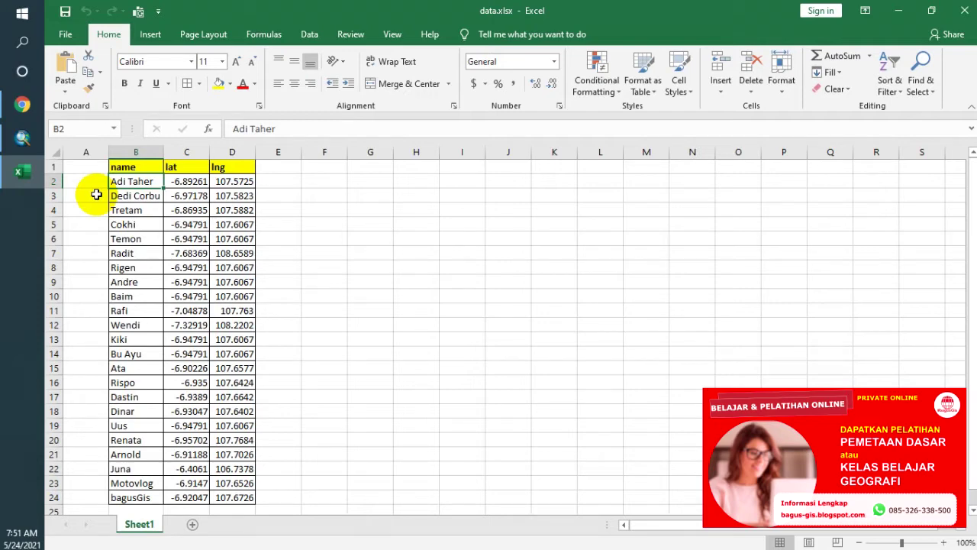
pyautogui.click(124, 194)
pyautogui.click(132, 181)
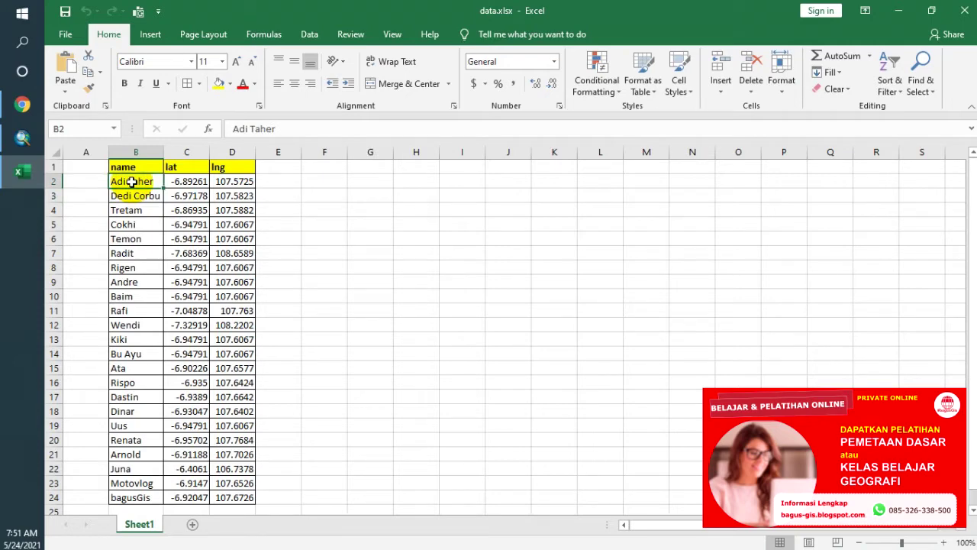
pyautogui.click(153, 210)
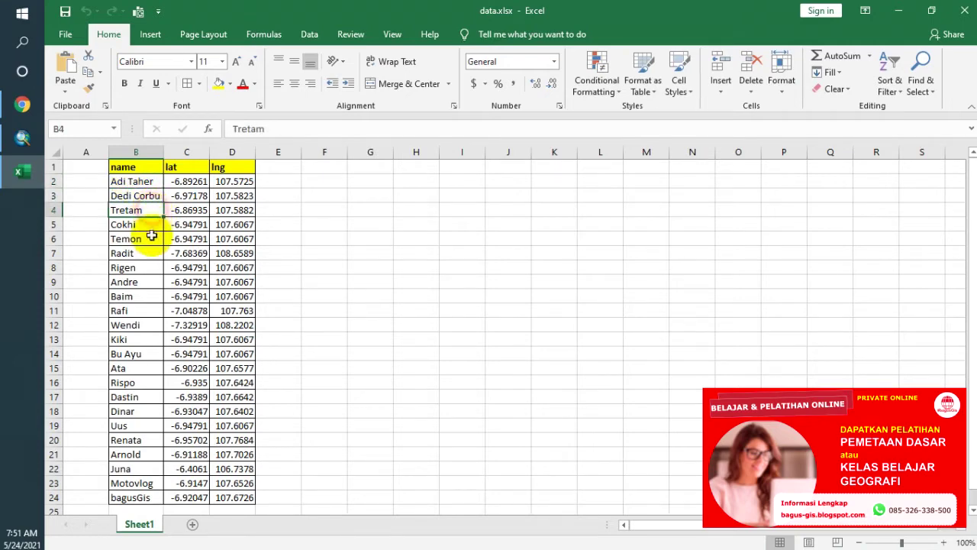
pyautogui.click(142, 339)
pyautogui.click(130, 440)
pyautogui.click(131, 483)
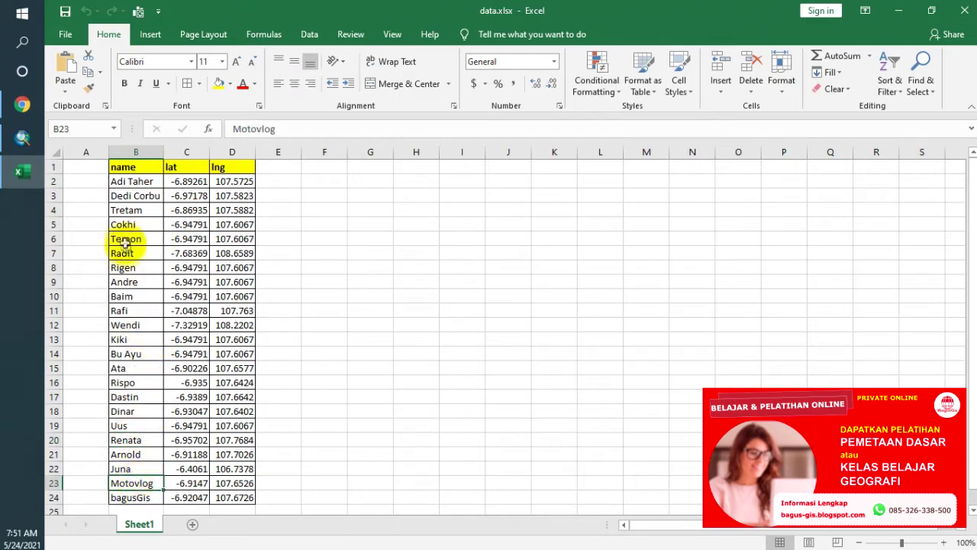
pyautogui.click(132, 182)
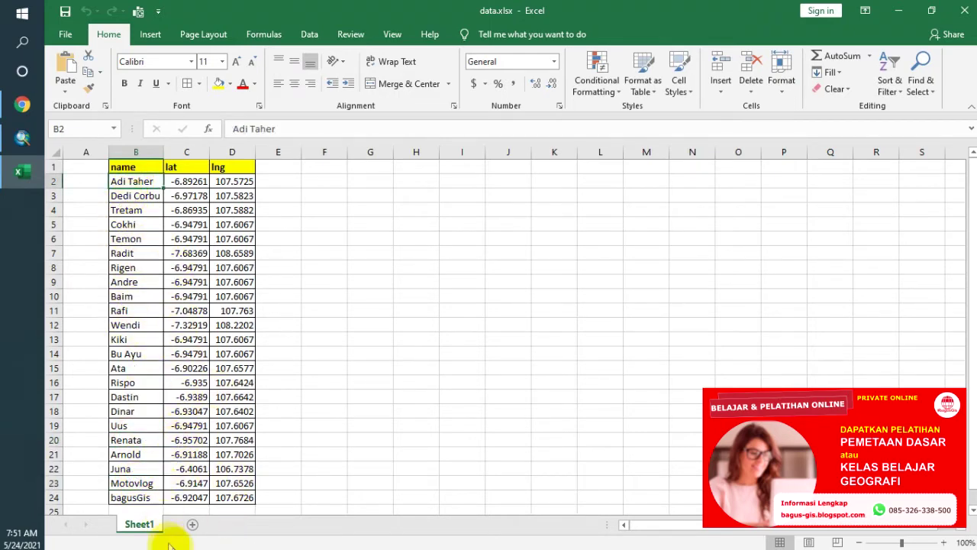
# Step: Add a second worksheet and copy the lng column from Sheet1 into its column A
pyautogui.click(193, 527)
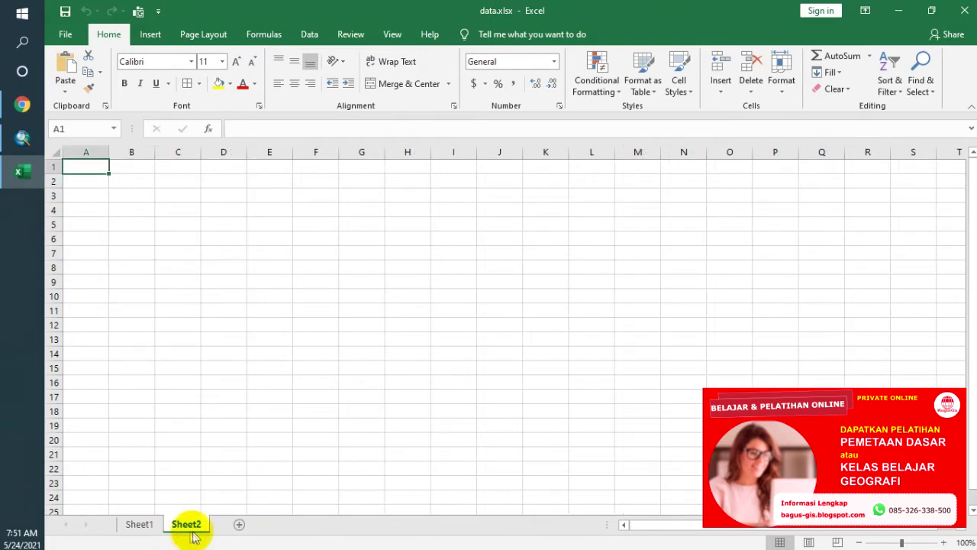
pyautogui.click(139, 524)
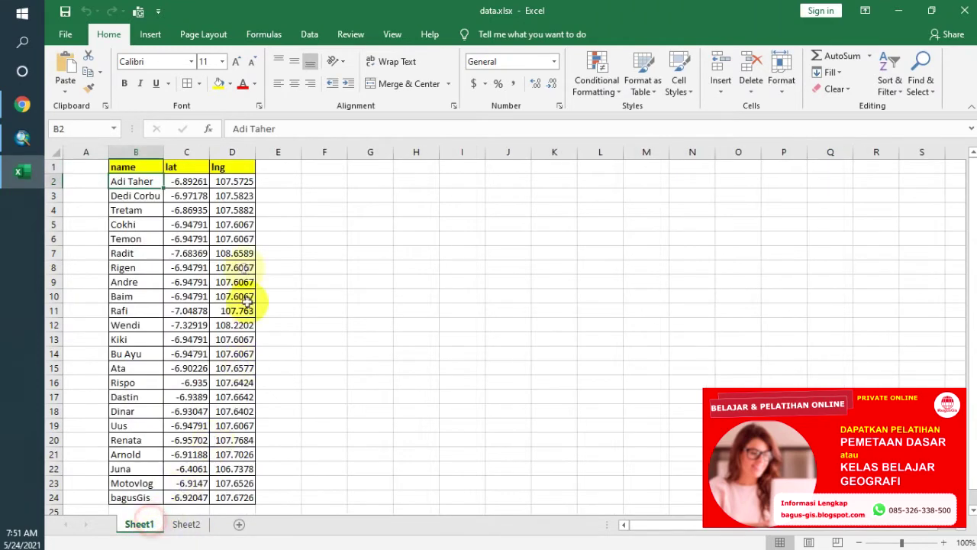
pyautogui.click(185, 149)
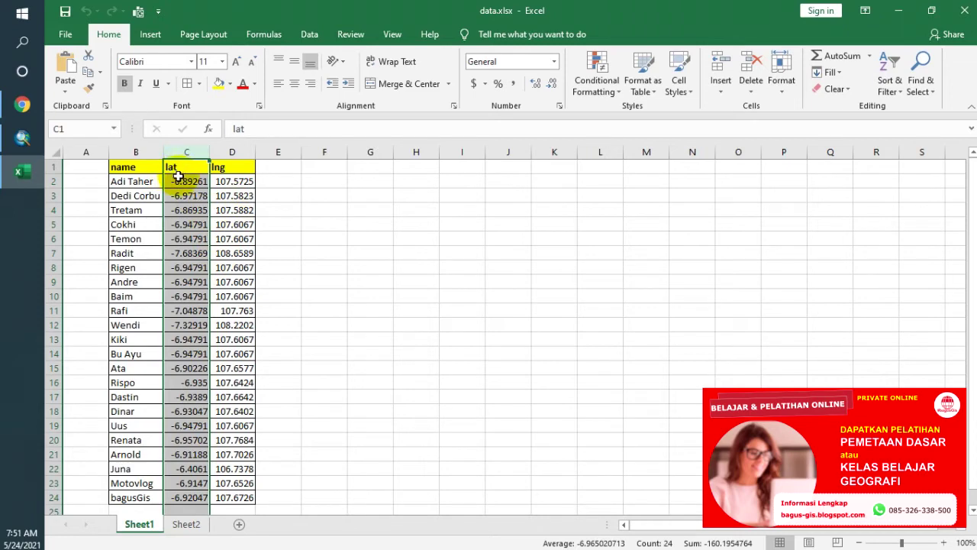
pyautogui.click(236, 148)
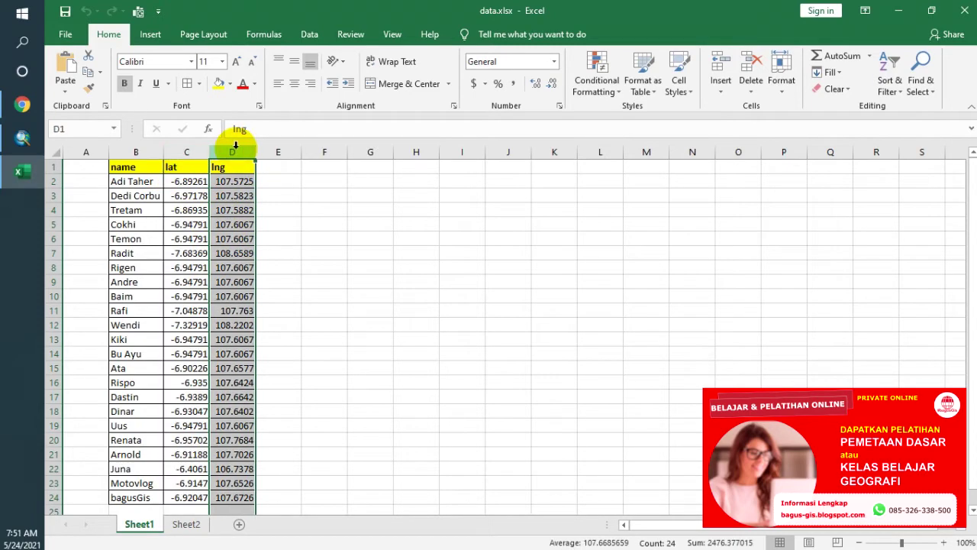
pyautogui.hotkey('ctrl', 'c')
pyautogui.click(188, 524)
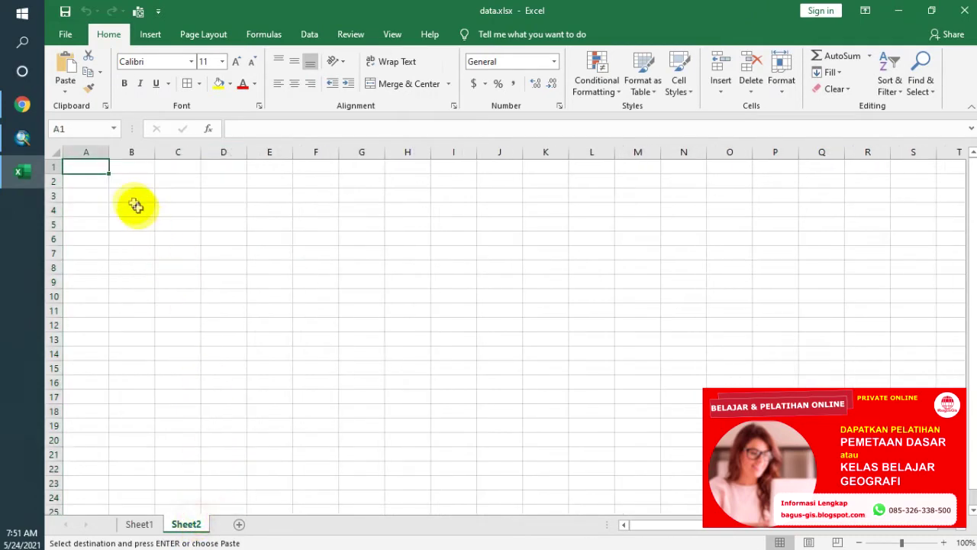
pyautogui.click(99, 154)
pyautogui.hotkey('ctrl', 'v')
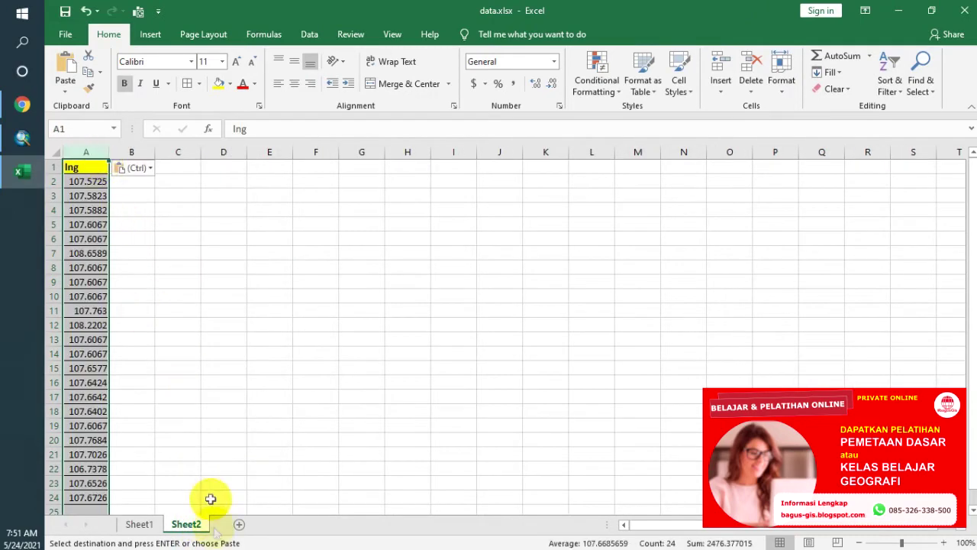
# Step: Copy the lat column from Sheet1 into column B of Sheet2
pyautogui.click(149, 525)
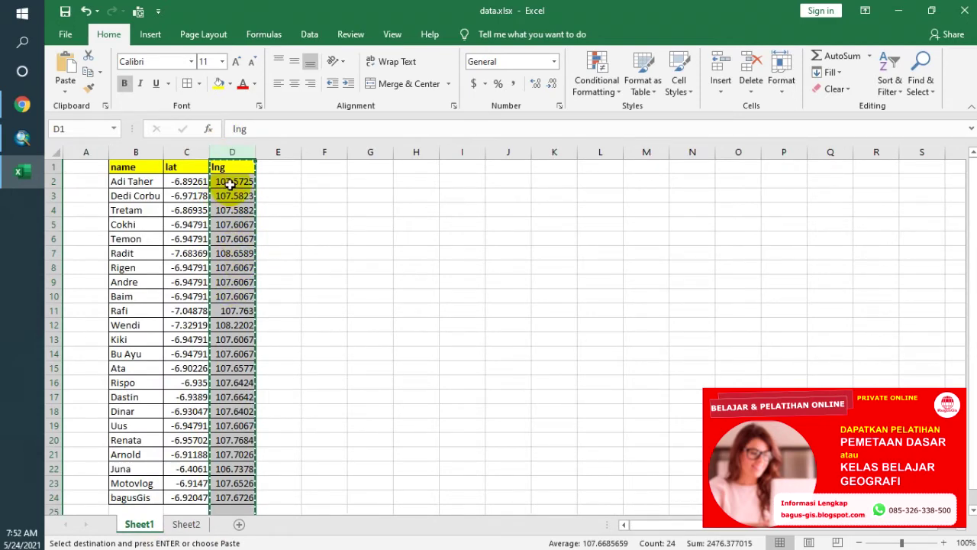
pyautogui.click(181, 154)
pyautogui.hotkey('ctrl', 'c')
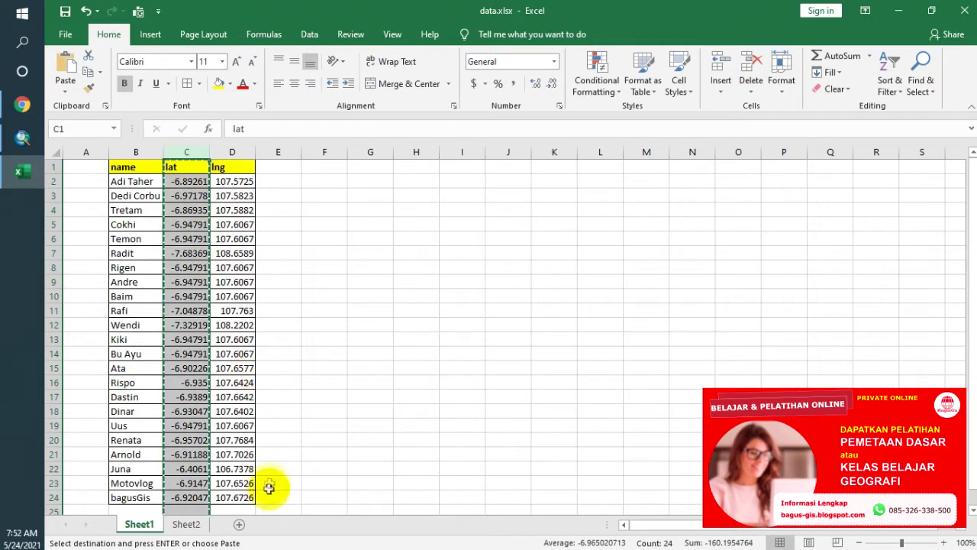
pyautogui.click(187, 525)
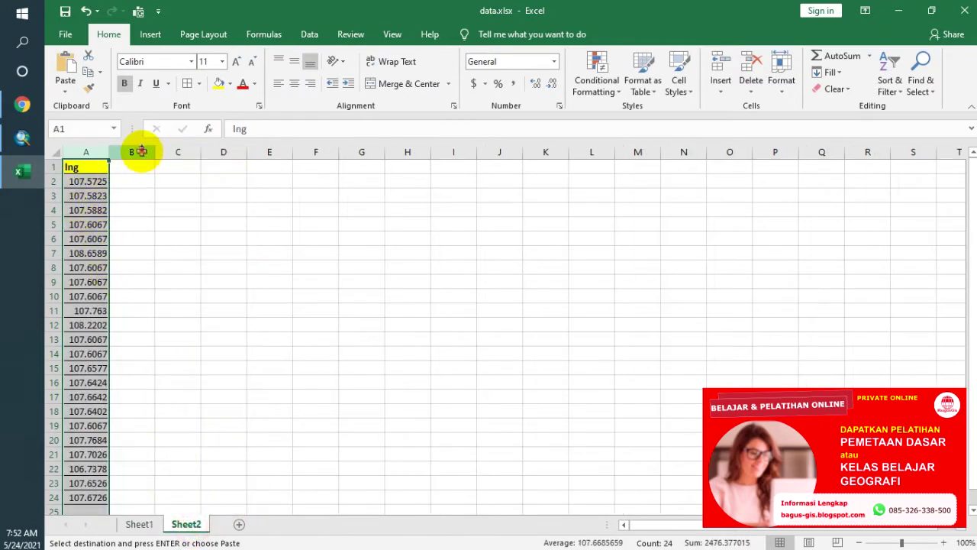
pyautogui.click(138, 152)
pyautogui.hotkey('ctrl', 'v')
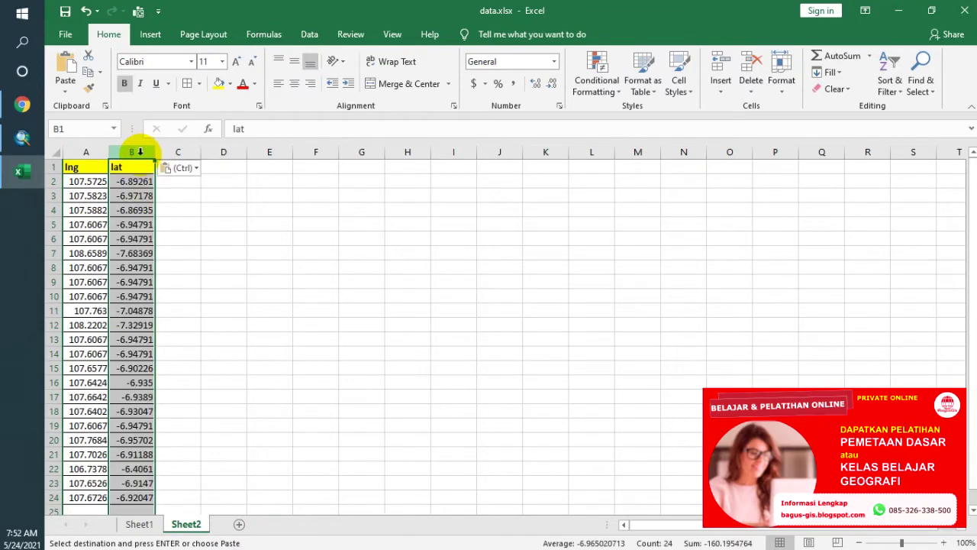
# Step: Copy the name column from Sheet1 into column C of Sheet2
pyautogui.click(139, 526)
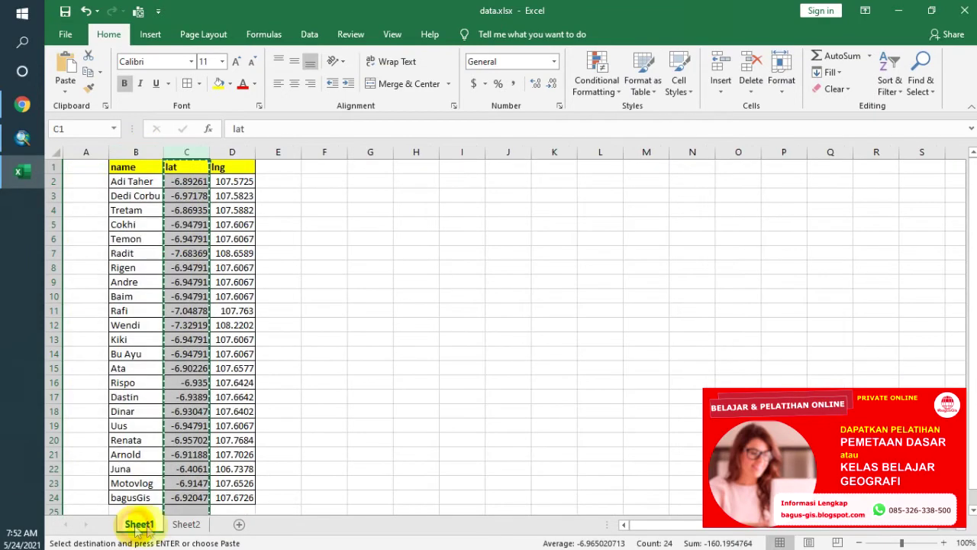
pyautogui.click(143, 149)
pyautogui.hotkey('ctrl', 'c')
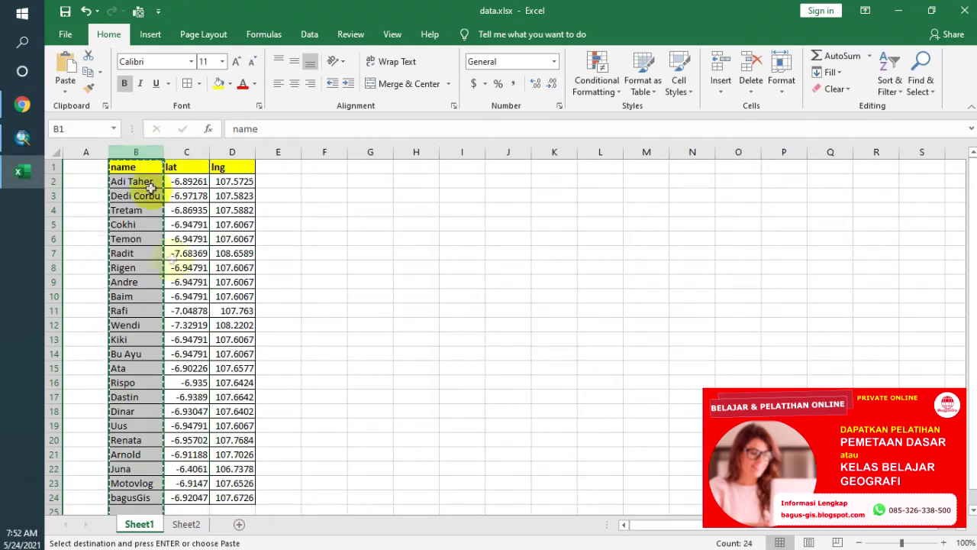
pyautogui.click(195, 524)
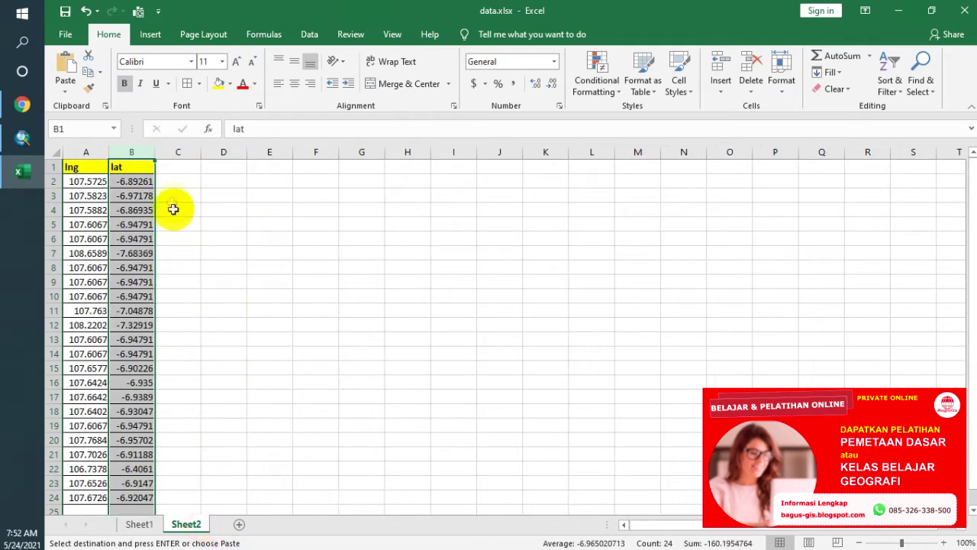
pyautogui.click(184, 152)
pyautogui.hotkey('ctrl', 'v')
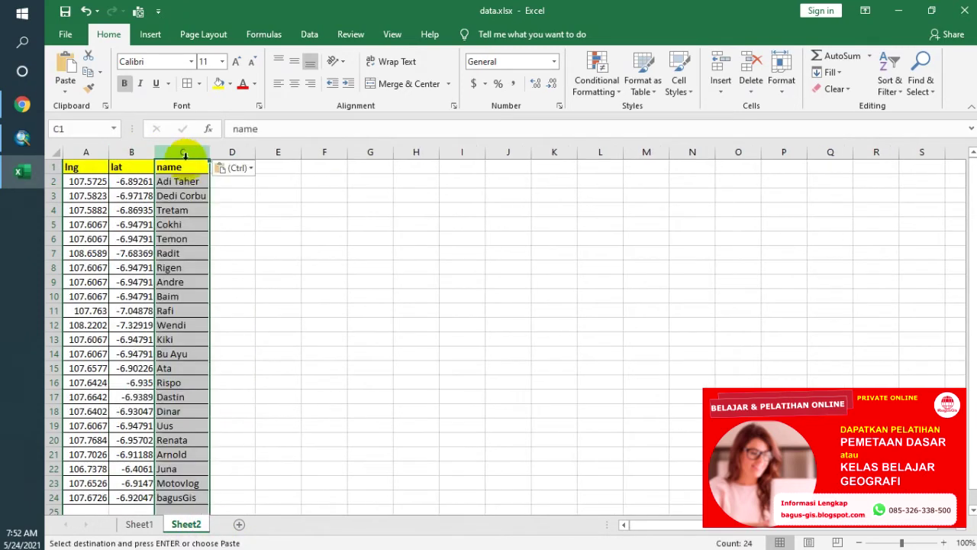
# Step: Rename the lng and lat headers in Sheet2 to x and y, and add a Produk header in D1
pyautogui.click(87, 168)
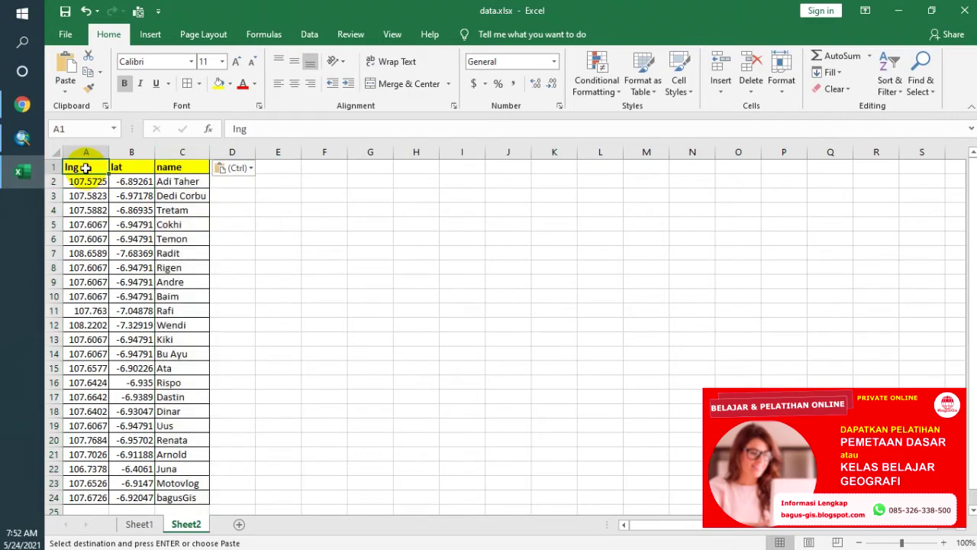
pyautogui.write('X')
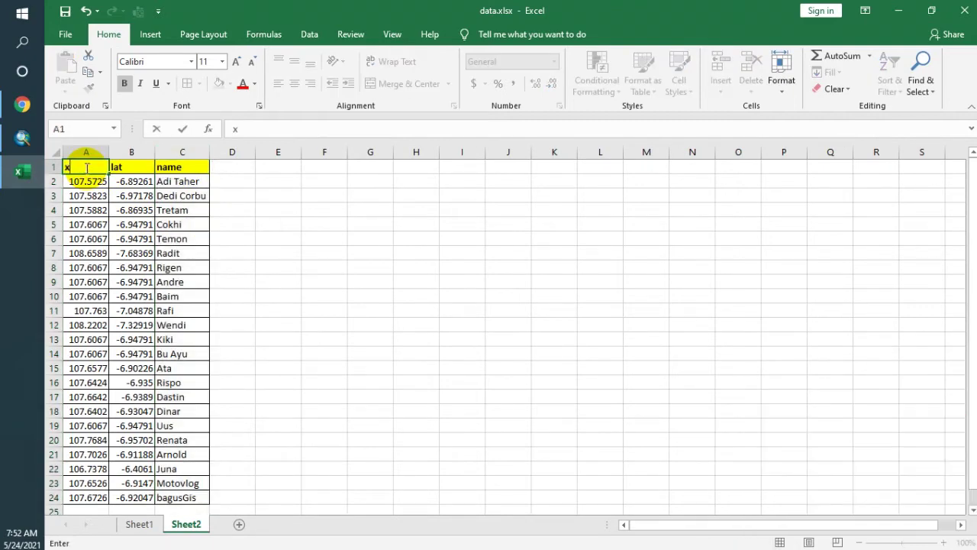
pyautogui.press('Tab')
pyautogui.press('Tab')
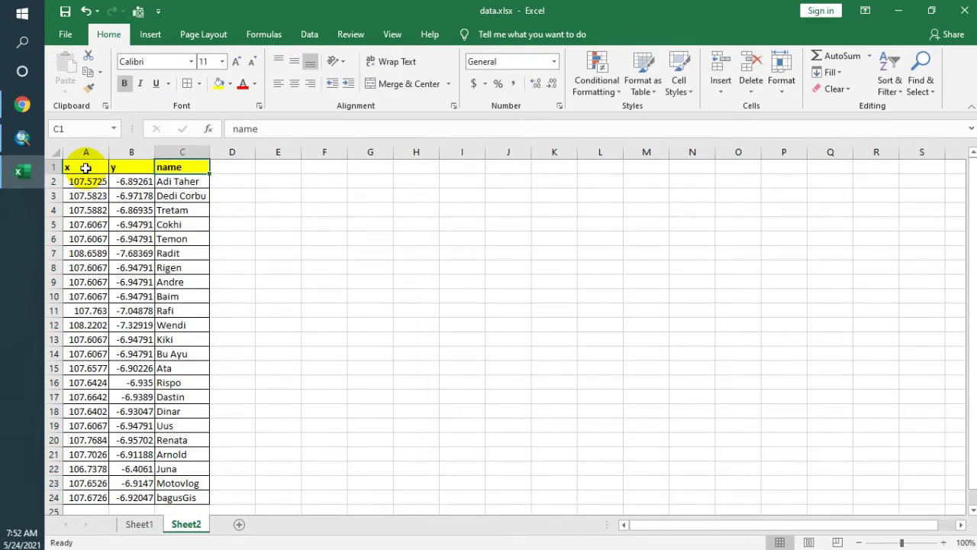
pyautogui.press('Tab')
pyautogui.write('Pro')
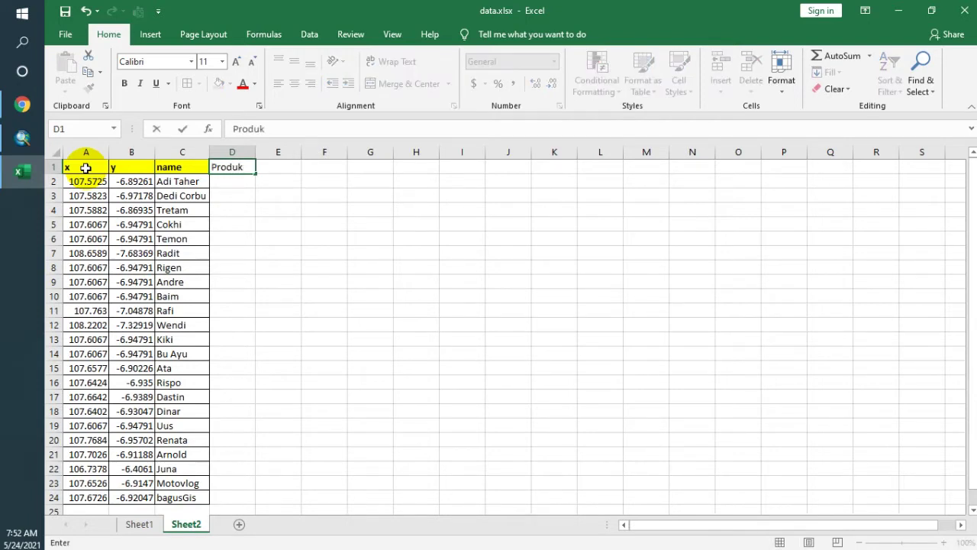
pyautogui.press('Return')
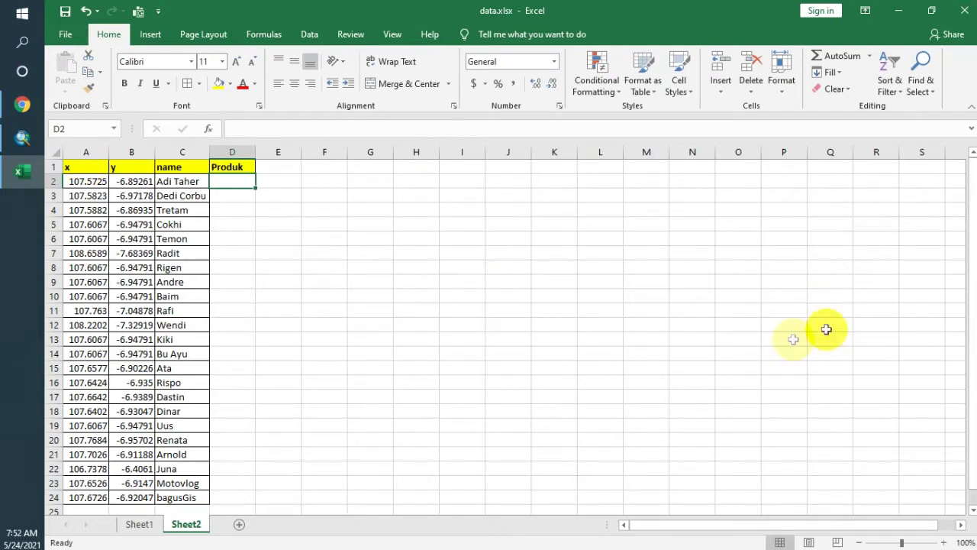
# Step: Enter the product value a for the first three customers in cells D2 to D4
pyautogui.click(83, 182)
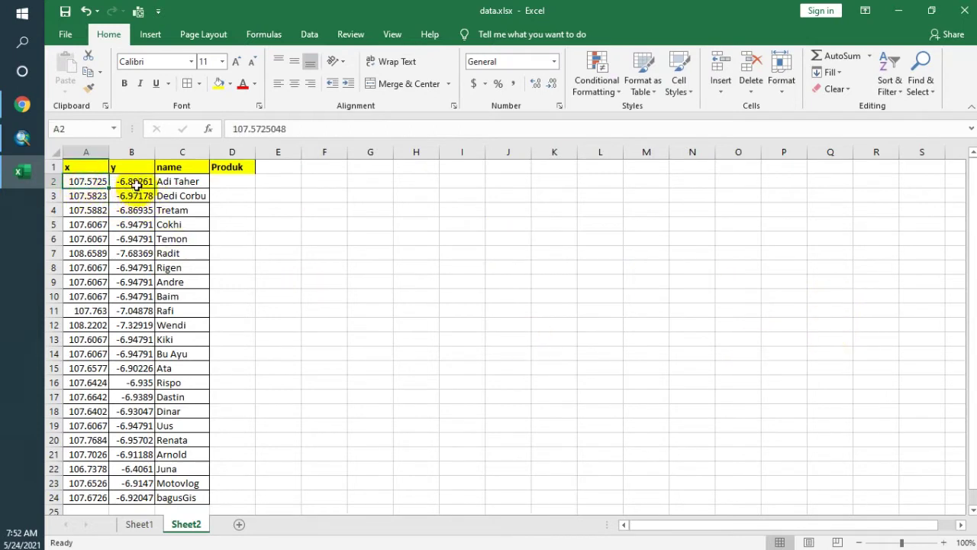
pyautogui.click(135, 181)
pyautogui.click(190, 182)
pyautogui.click(223, 183)
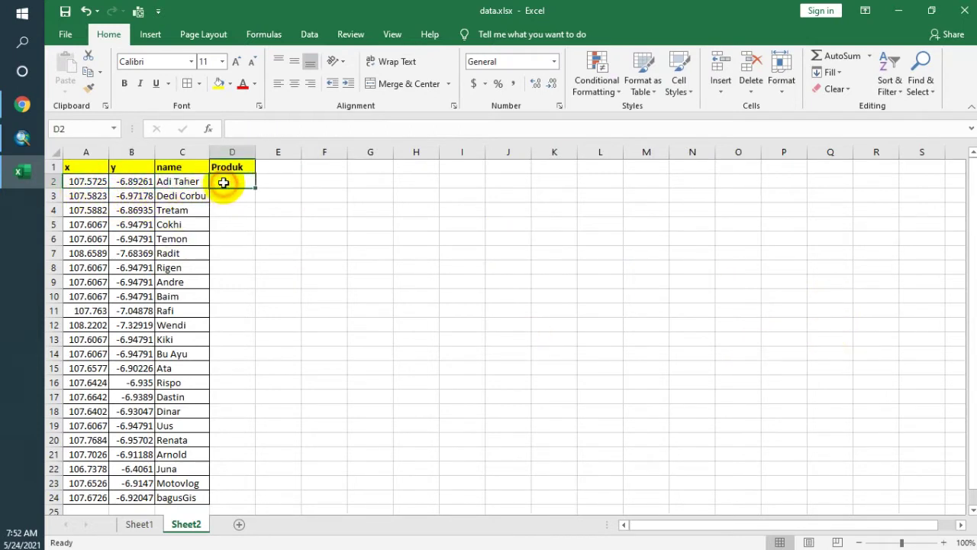
pyautogui.write('A')
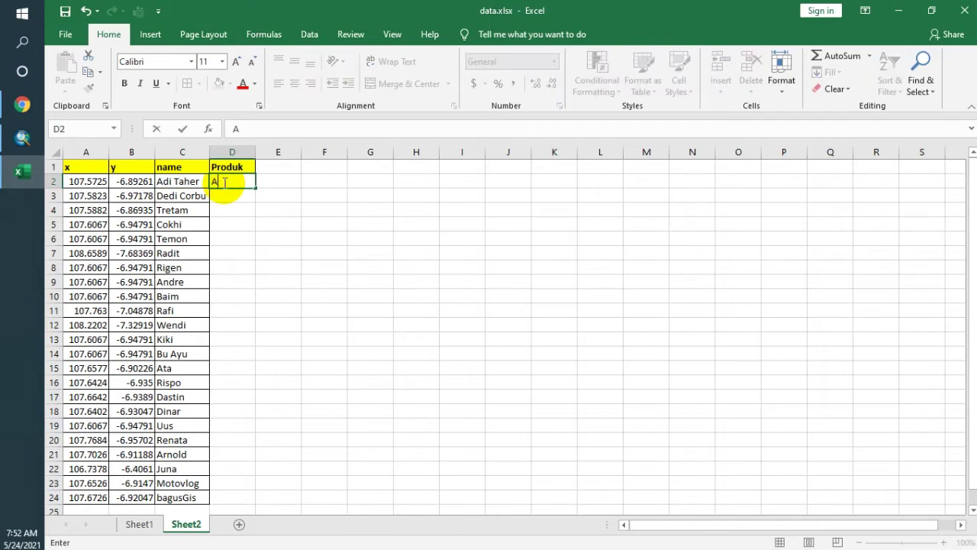
pyautogui.press('Return')
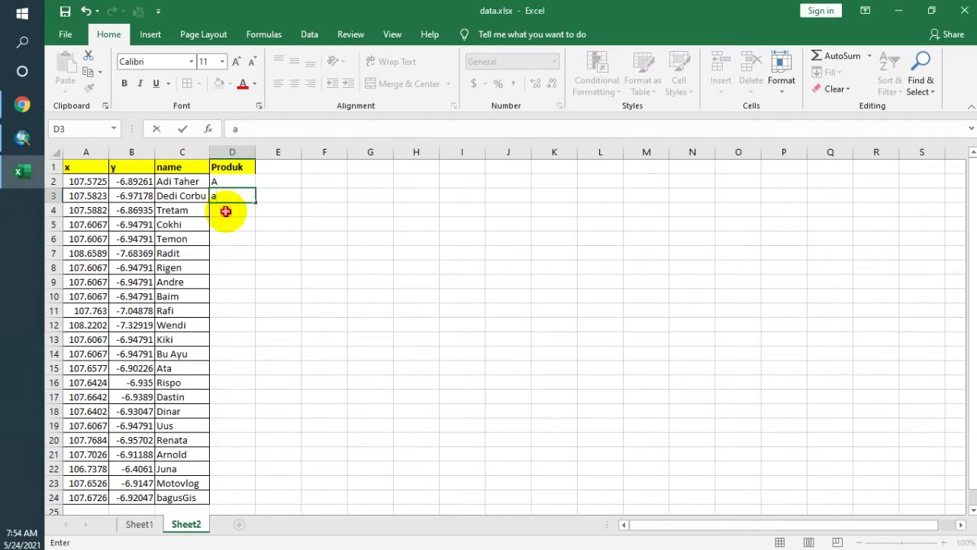
pyautogui.click(226, 211)
pyautogui.write('a')
pyautogui.press('Up')
pyautogui.press('Up')
pyautogui.write('a')
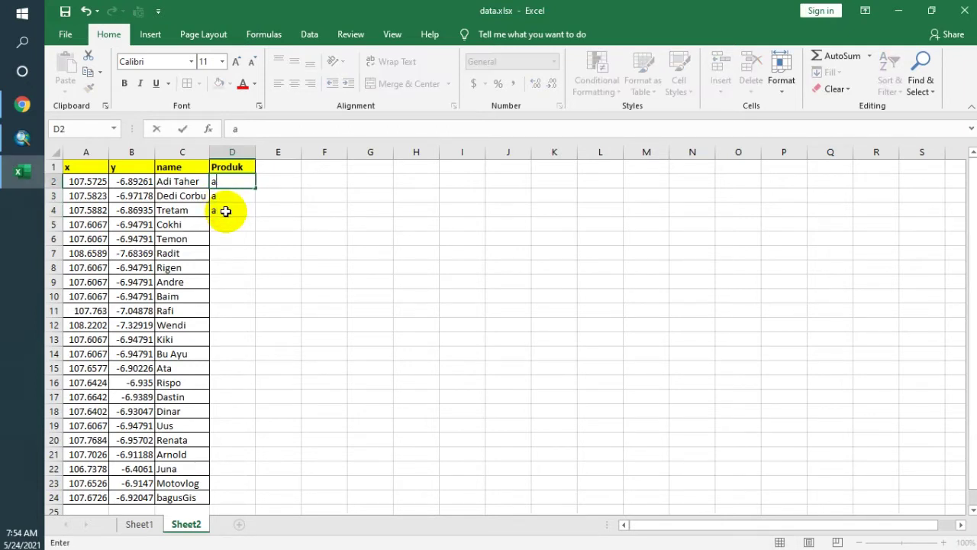
pyautogui.press('Down')
pyautogui.press('Down')
# Step: Fill product value a down through cell D10, and fill cells D11 to D15 with b
pyautogui.click(239, 183)
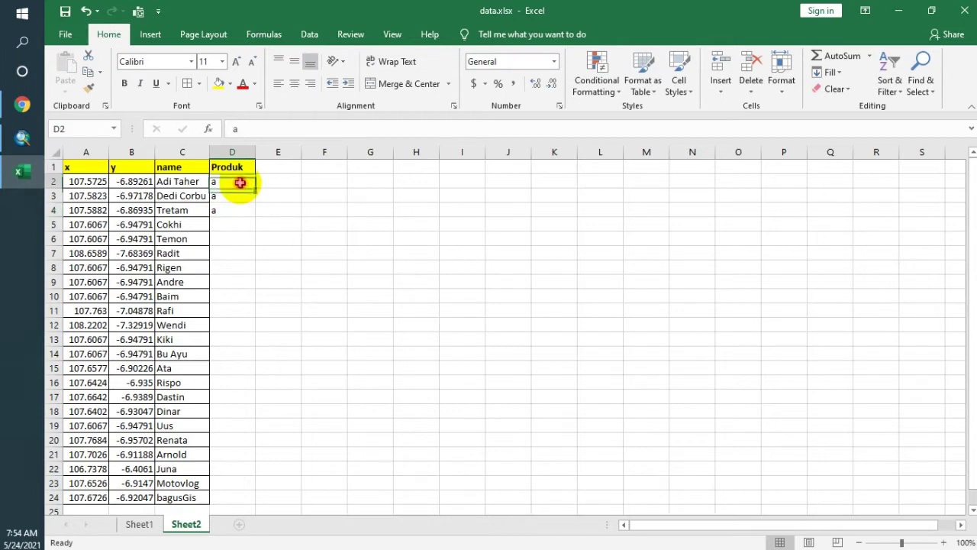
pyautogui.moveTo(255, 190); pyautogui.dragTo(246, 309)
pyautogui.click(236, 314)
pyautogui.write('b')
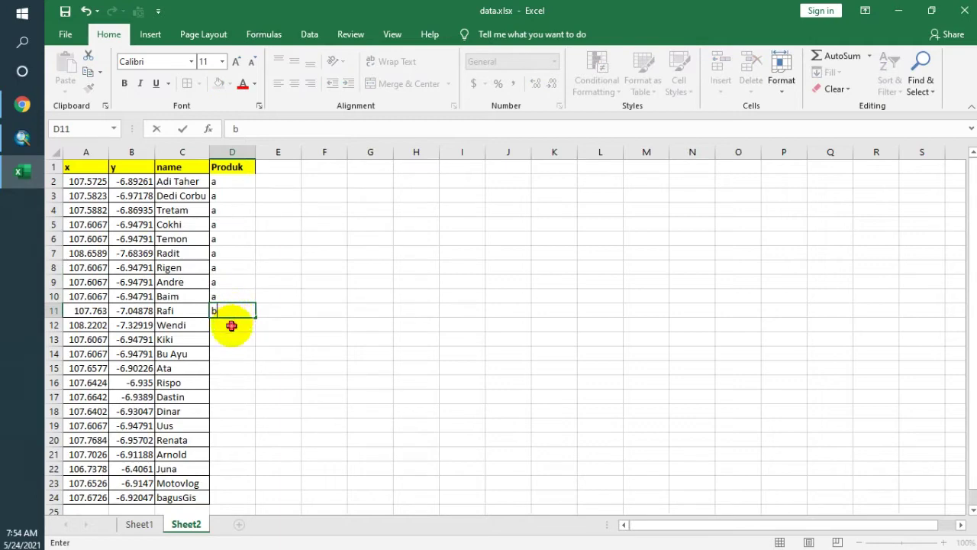
pyautogui.click(231, 325)
pyautogui.scroll(-1, 231, 326)
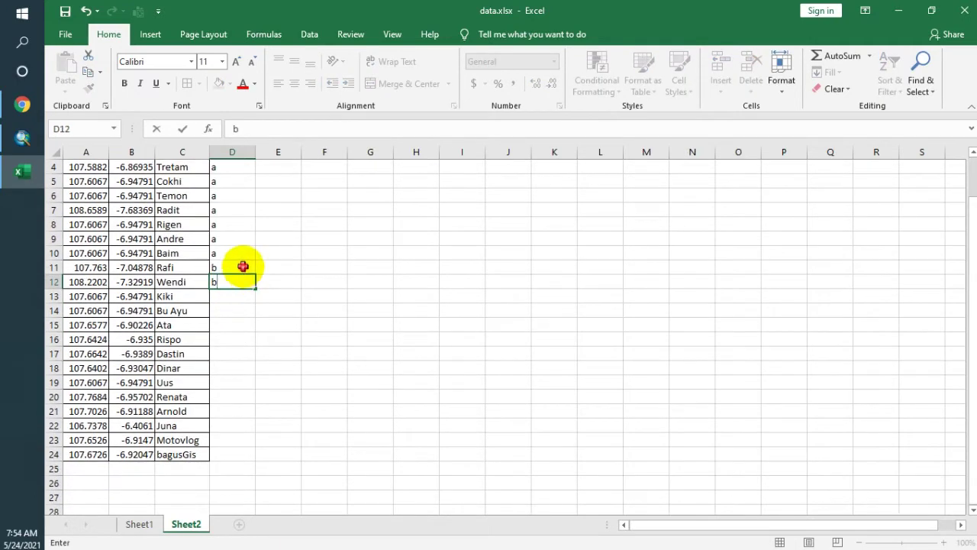
pyautogui.click(246, 279)
pyautogui.moveTo(244, 266); pyautogui.dragTo(256, 328)
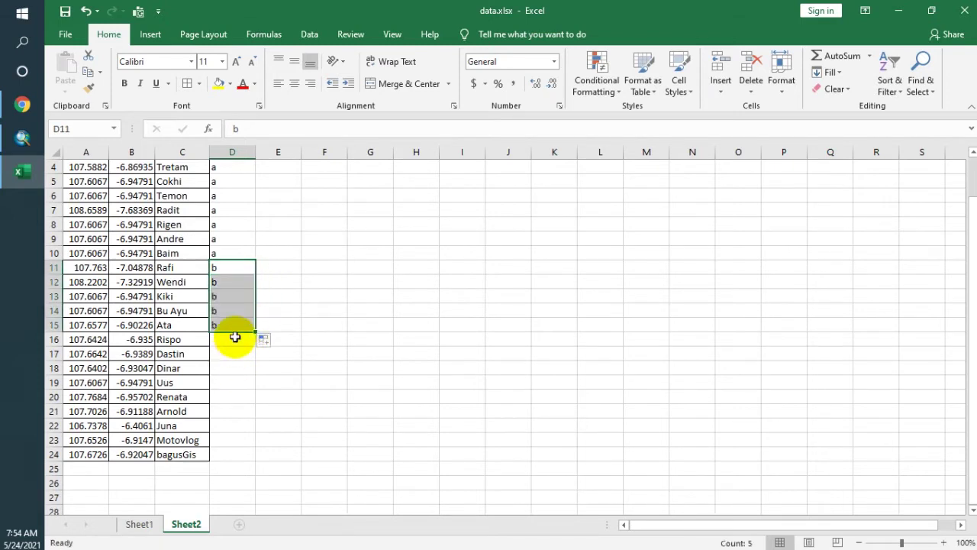
# Step: Enter product value c in the Produk column and fill it across cells D16 to D19
pyautogui.click(236, 338)
pyautogui.write('c')
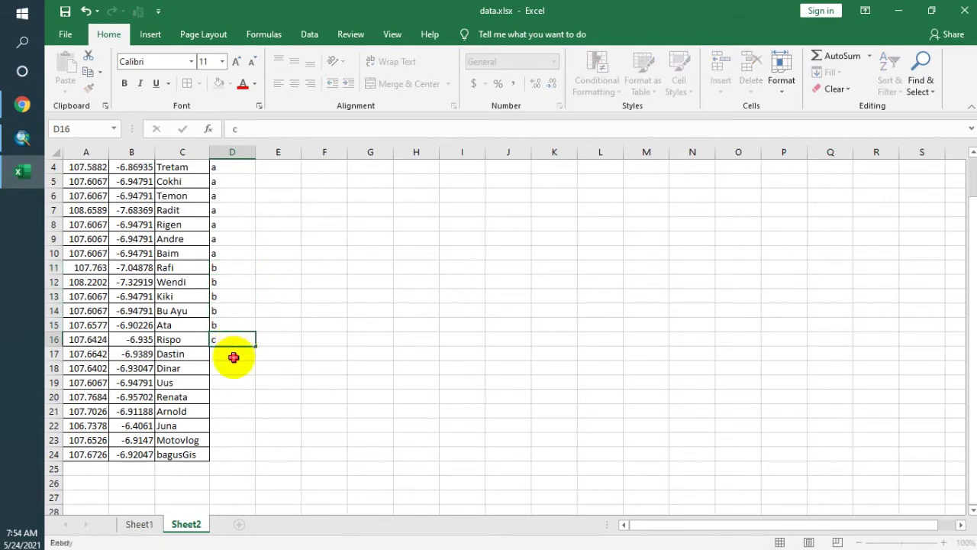
pyautogui.click(232, 356)
pyautogui.click(242, 339)
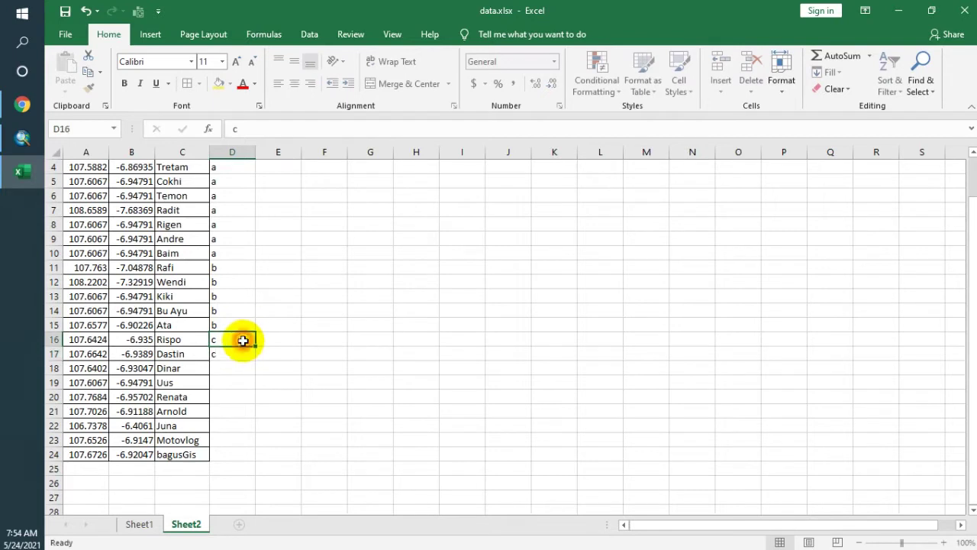
pyautogui.moveTo(255, 345); pyautogui.dragTo(255, 386)
# Step: Enter product value d in D20 and fill it down to the last customer in D24
pyautogui.click(246, 397)
pyautogui.write('d')
pyautogui.press('Return')
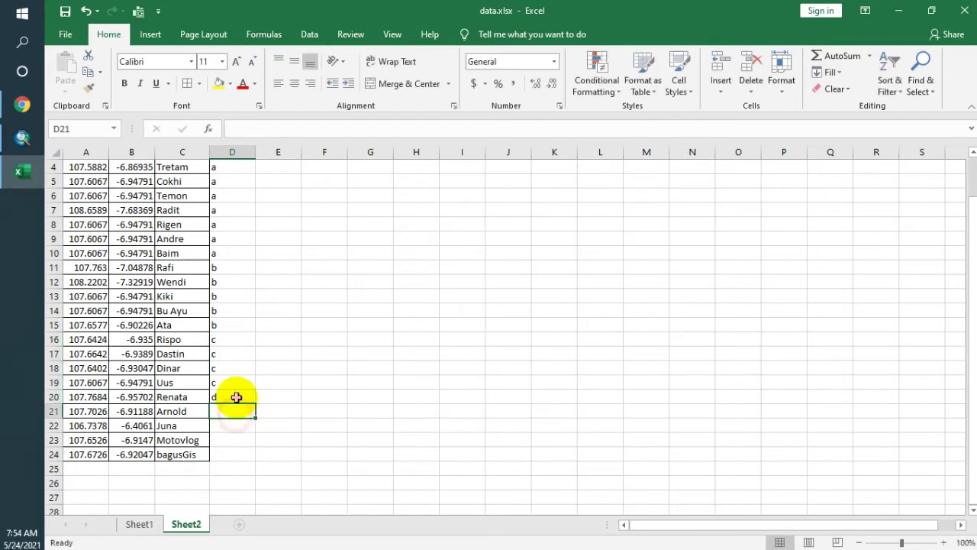
pyautogui.click(236, 397)
pyautogui.moveTo(257, 403); pyautogui.dragTo(234, 418)
pyautogui.click(234, 422)
pyautogui.scroll(1, 214, 393)
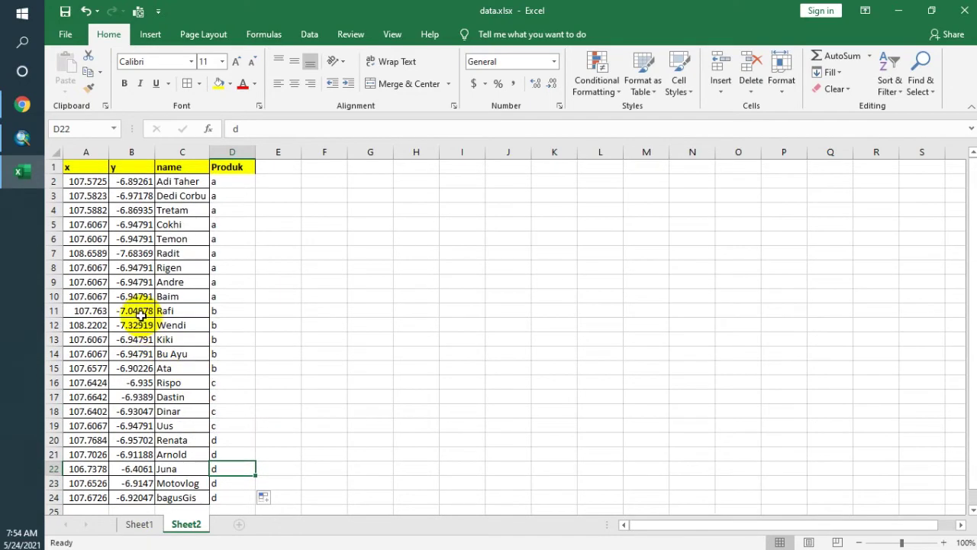
# Step: Save the workbook with the completed Produk column
pyautogui.click(65, 35)
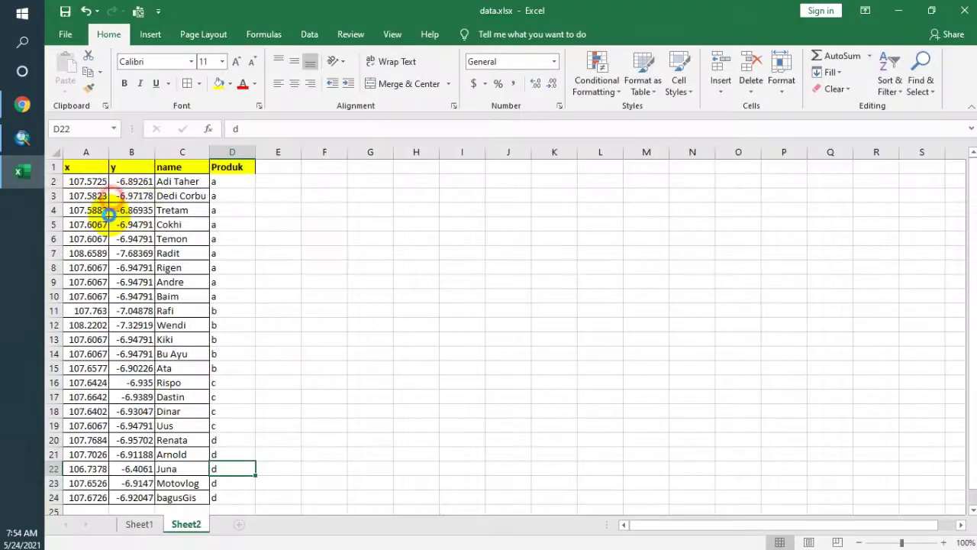
pyautogui.click(111, 197)
pyautogui.click(240, 201)
# Step: Review the x, name and Produk headers and the product values of the first customers
pyautogui.click(82, 166)
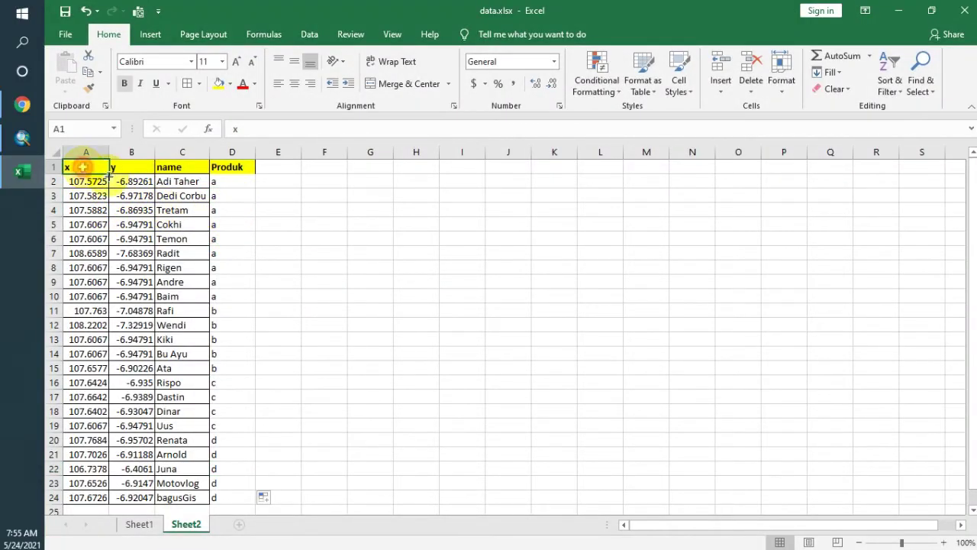
pyautogui.click(187, 168)
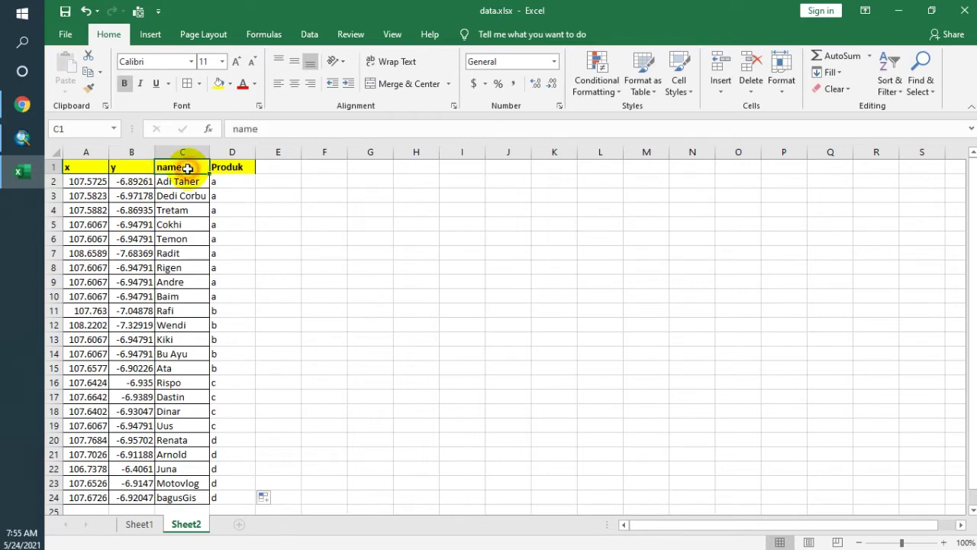
pyautogui.click(243, 169)
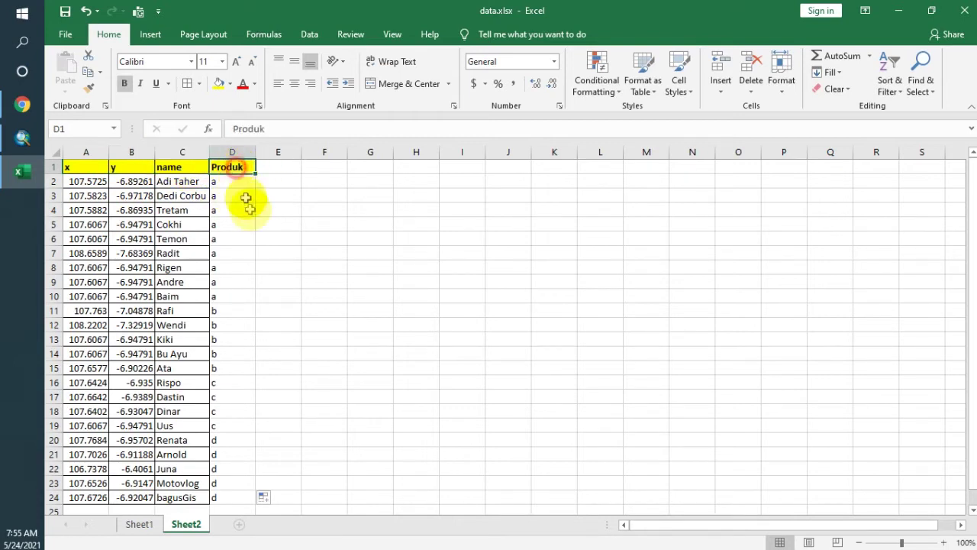
pyautogui.click(188, 181)
pyautogui.click(235, 178)
pyautogui.click(235, 196)
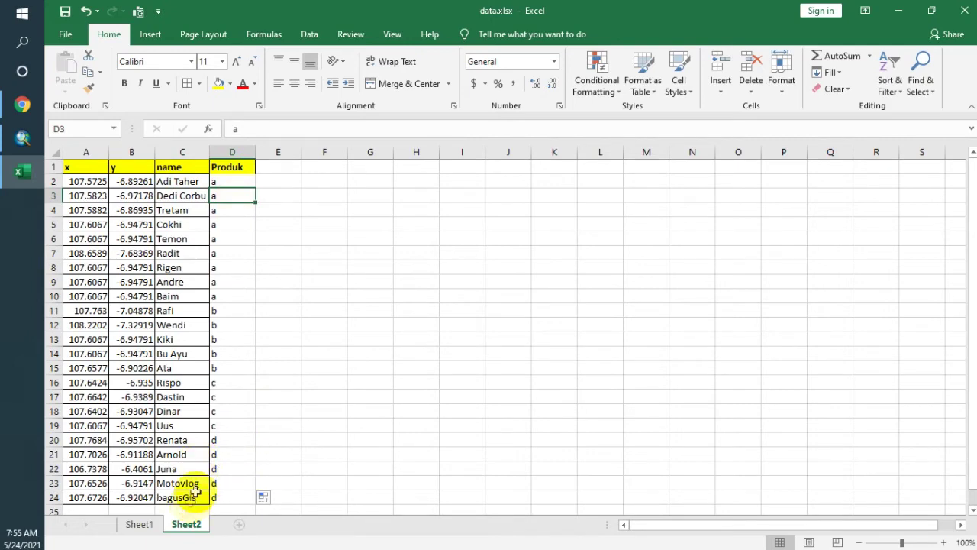
# Step: Switch to ArcMap and open the Add XY Data dialog
pyautogui.click(22, 138)
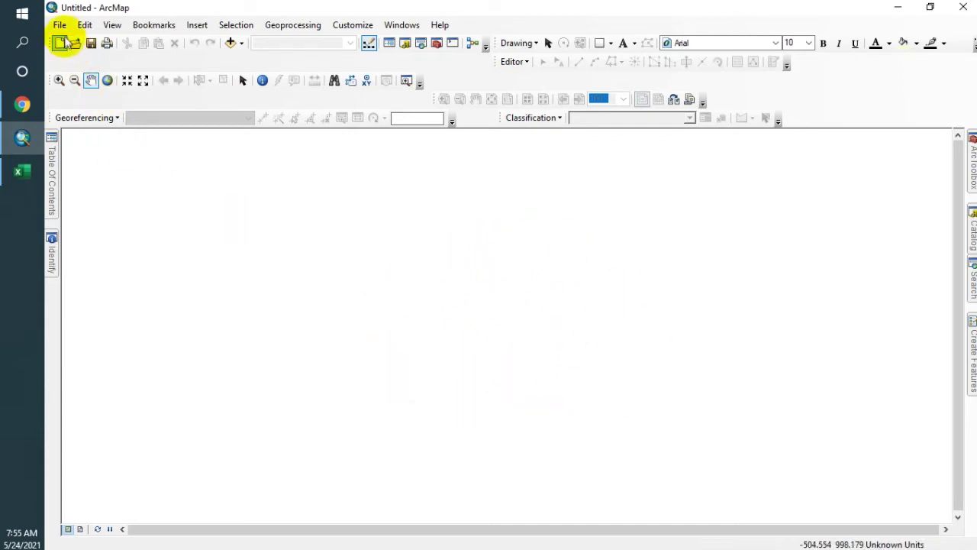
pyautogui.click(58, 28)
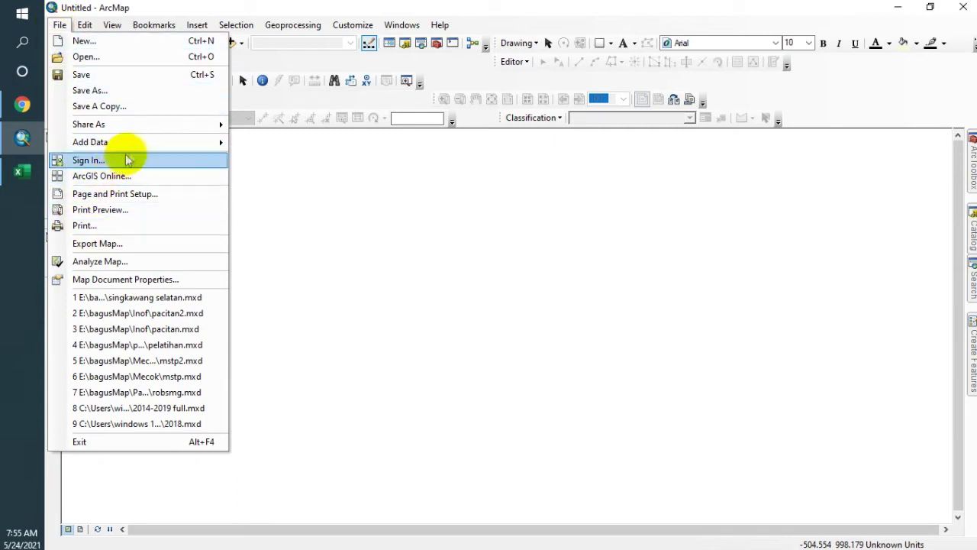
pyautogui.moveTo(139, 144)
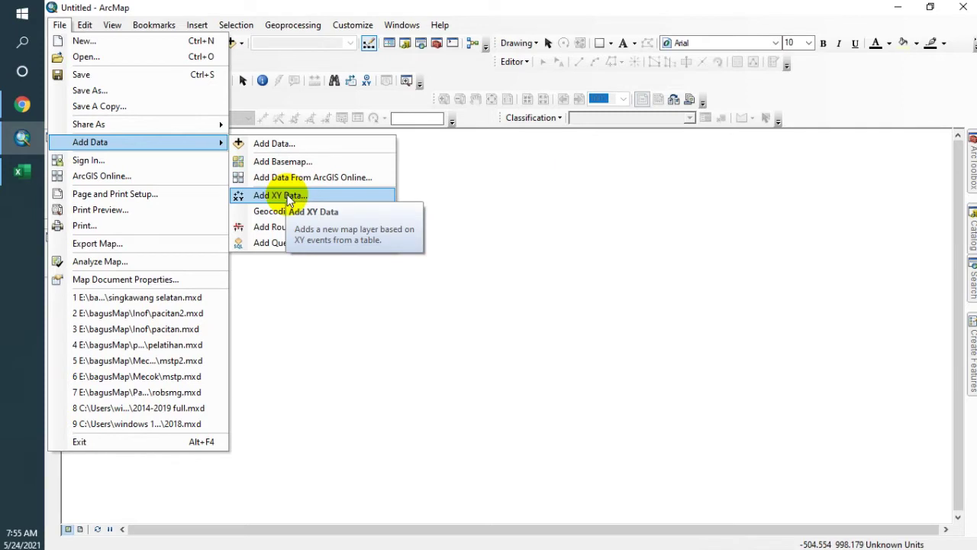
pyautogui.click(287, 197)
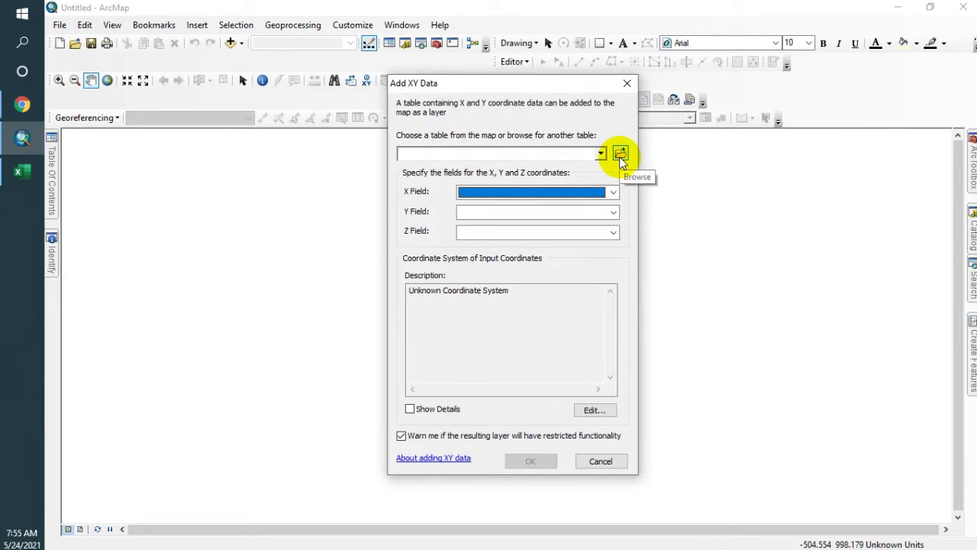
# Step: Choose the Sheet2$ table from data.xlsx in E:\bagusGIS\Sebaran Pelanggan as the XY data source
pyautogui.click(620, 155)
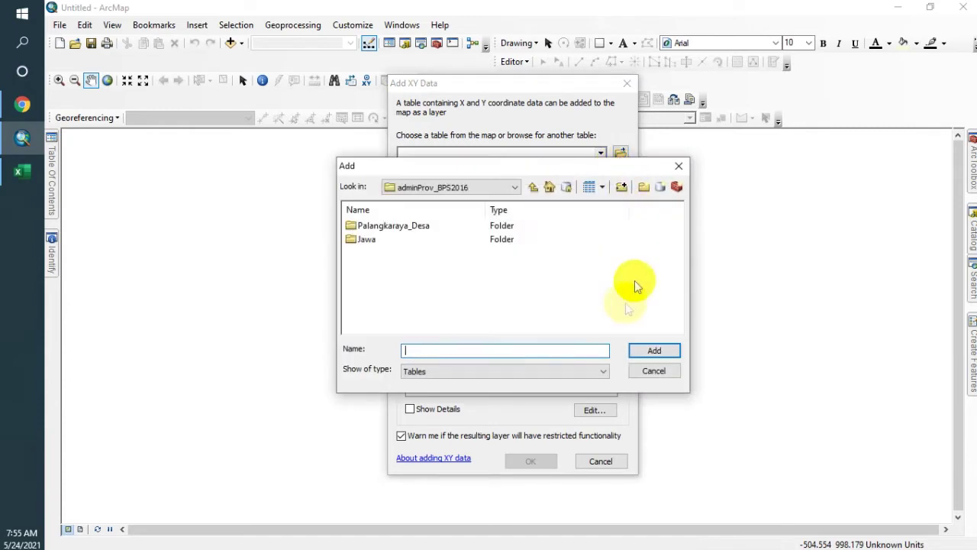
pyautogui.click(449, 188)
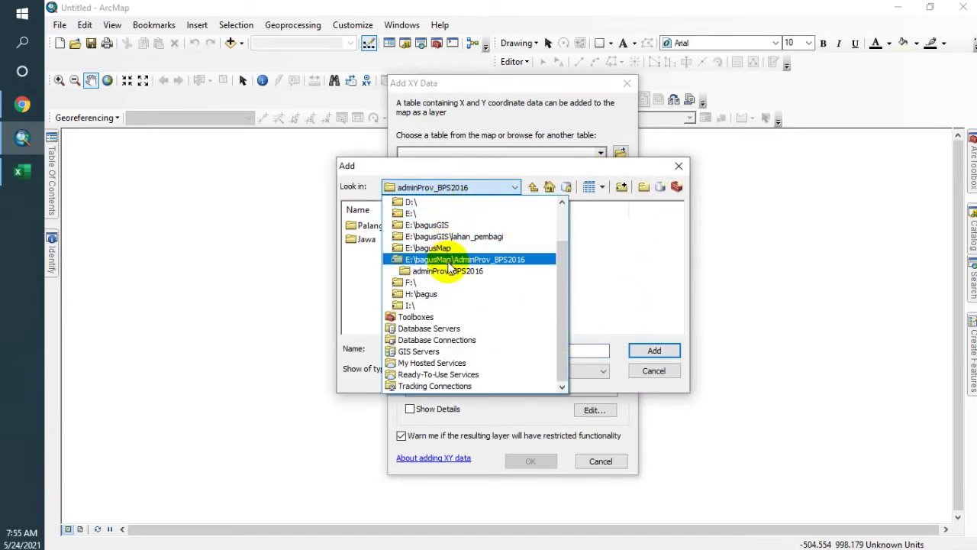
pyautogui.click(442, 226)
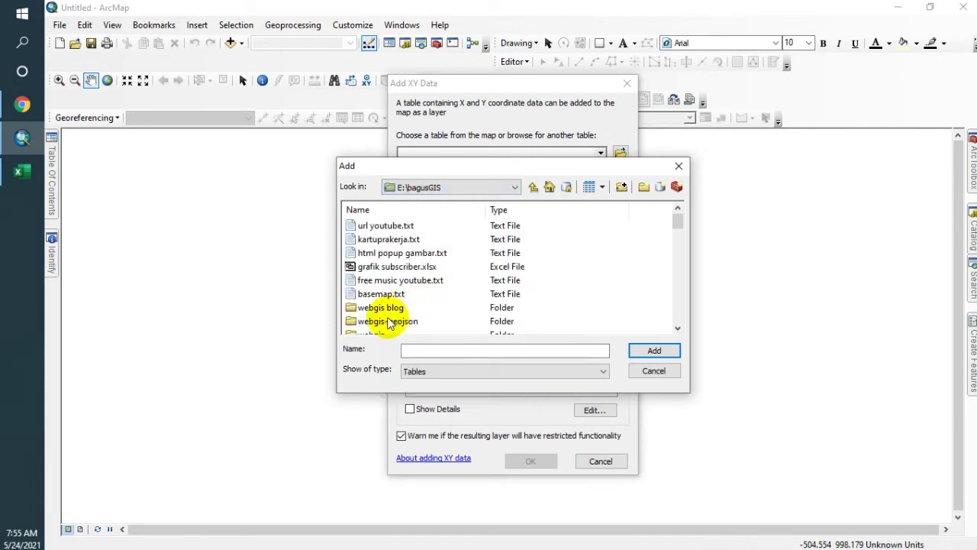
pyautogui.press('s')
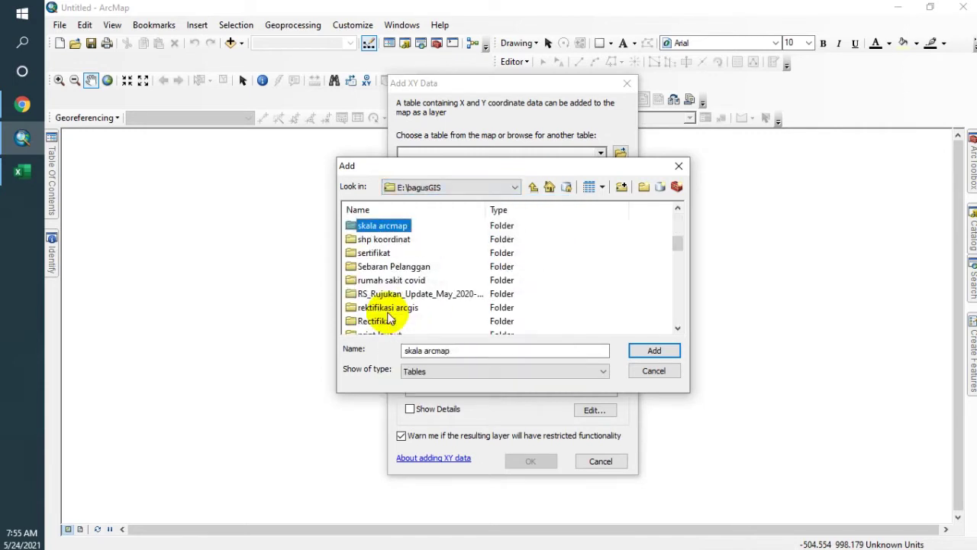
pyautogui.click(403, 267)
pyautogui.doubleClick(401, 267)
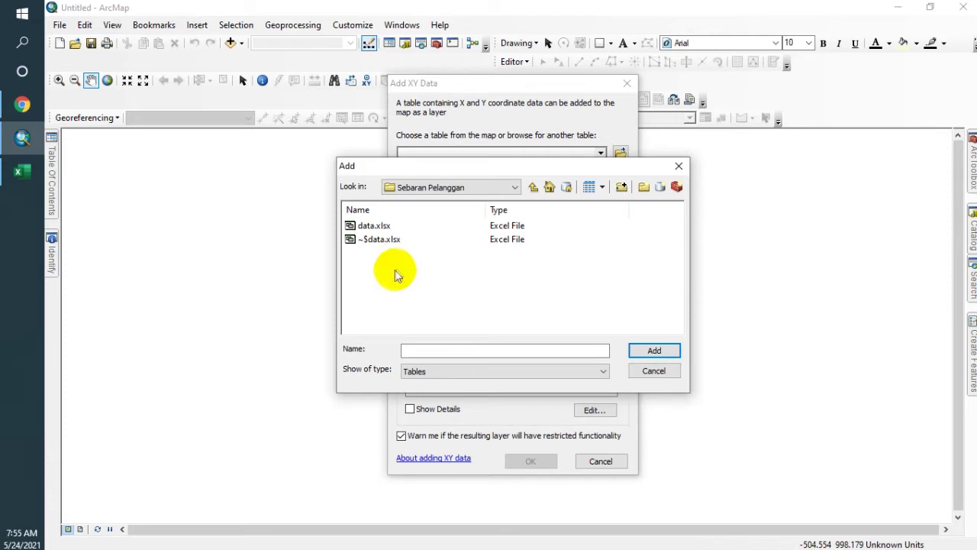
pyautogui.doubleClick(375, 227)
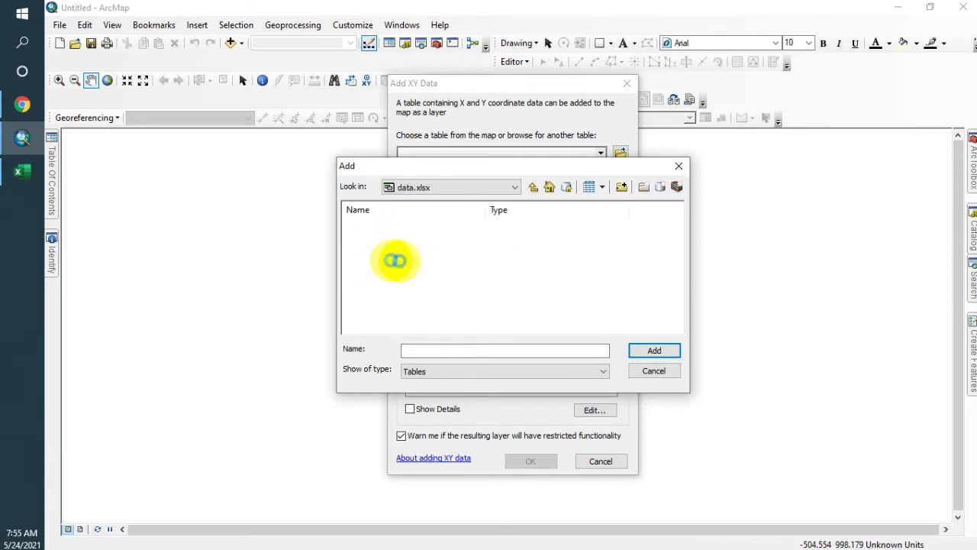
pyautogui.click(372, 225)
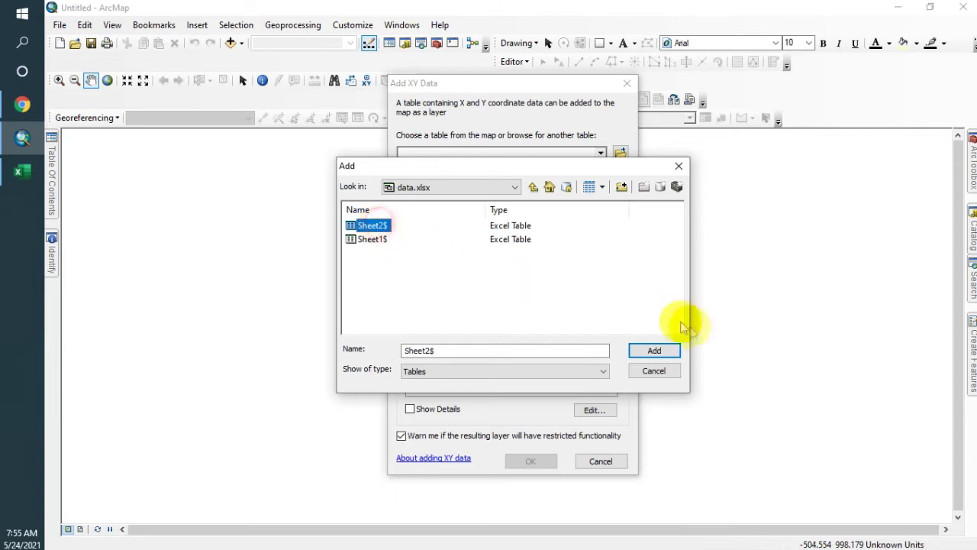
pyautogui.click(655, 350)
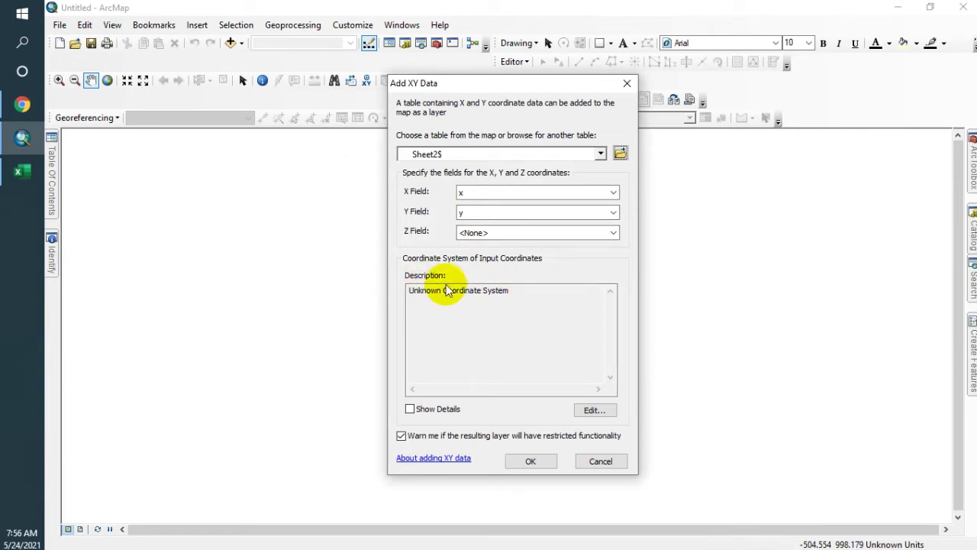
# Step: Set the coordinate system of the input coordinates to the geographic system WGS 1984
pyautogui.click(590, 411)
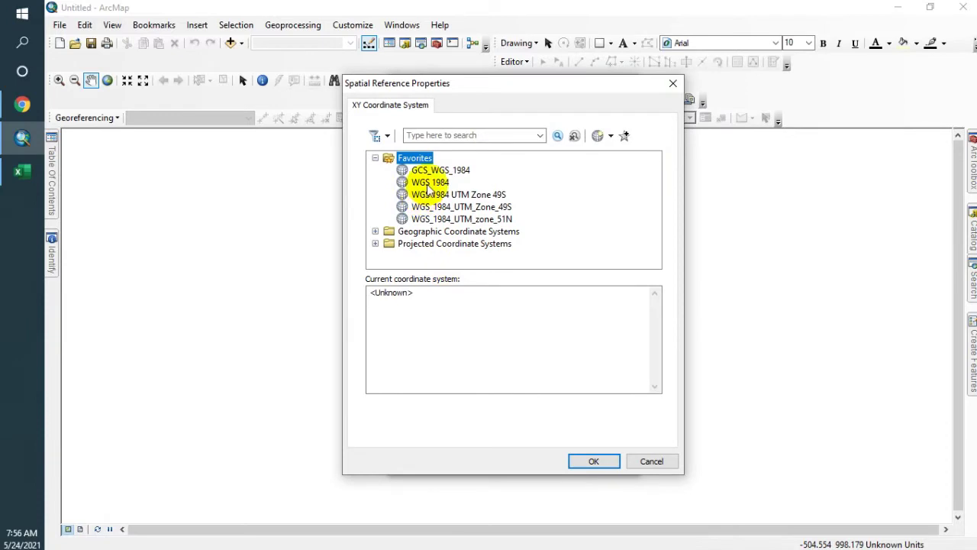
pyautogui.click(429, 184)
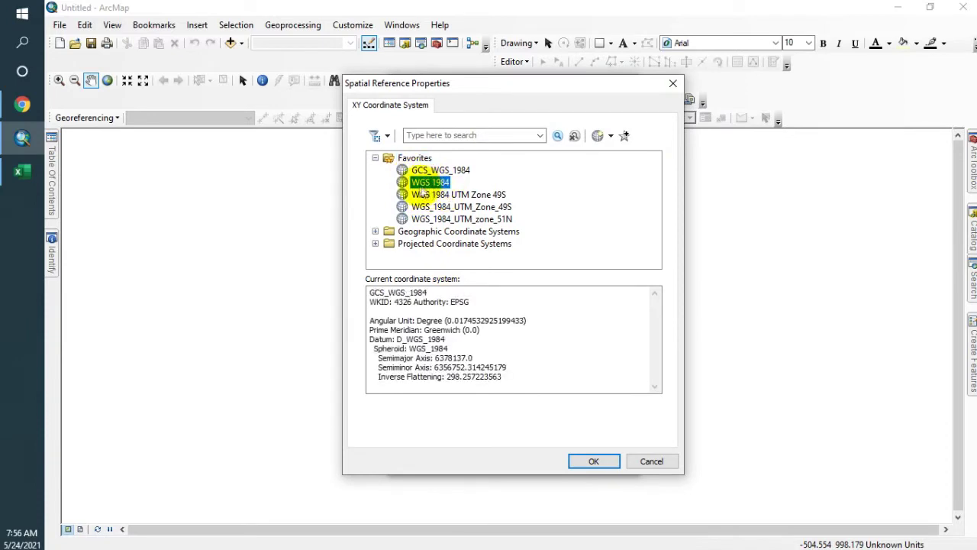
pyautogui.click(375, 232)
pyautogui.scroll(-3, 376, 236)
pyautogui.click(389, 243)
pyautogui.scroll(-4, 384, 246)
pyautogui.rightClick(453, 249)
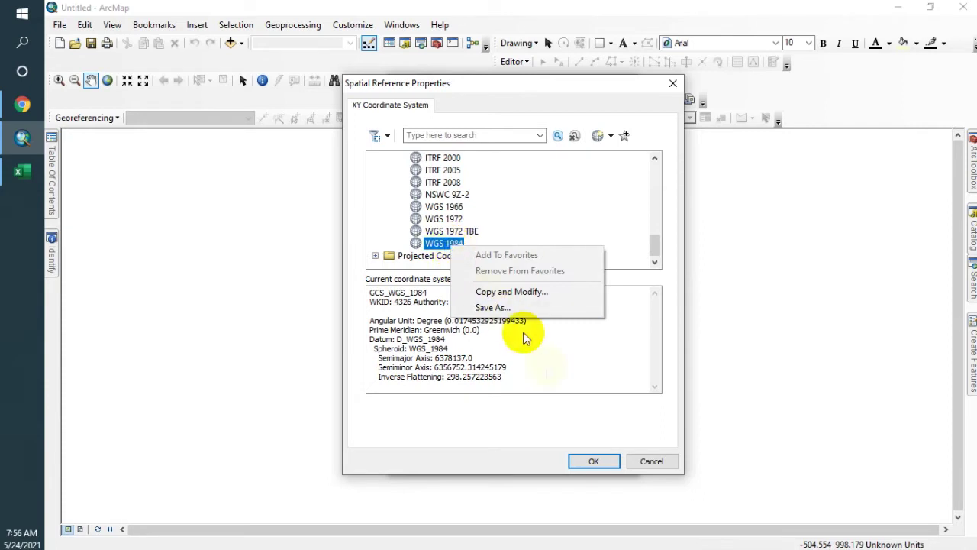
pyautogui.click(437, 246)
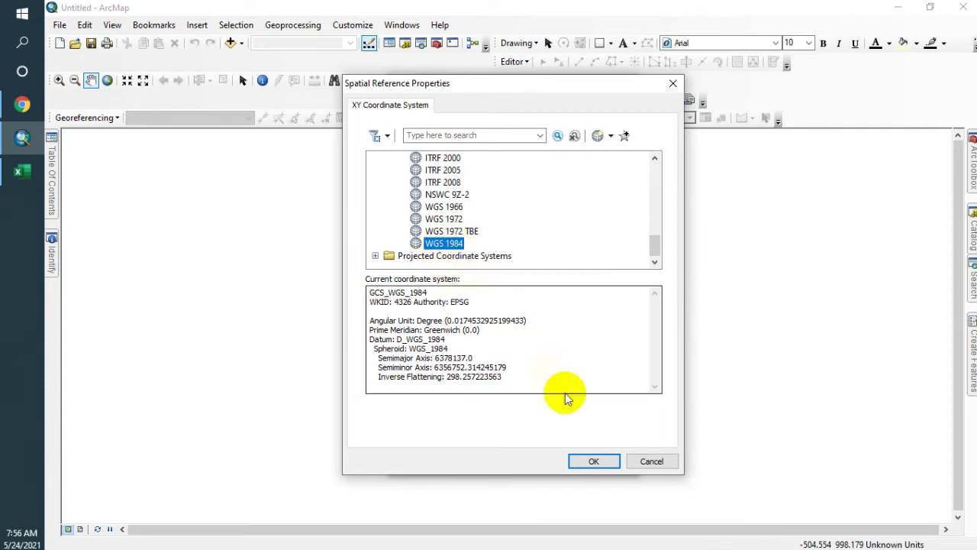
pyautogui.scroll(5, 449, 235)
pyautogui.scroll(5, 449, 235)
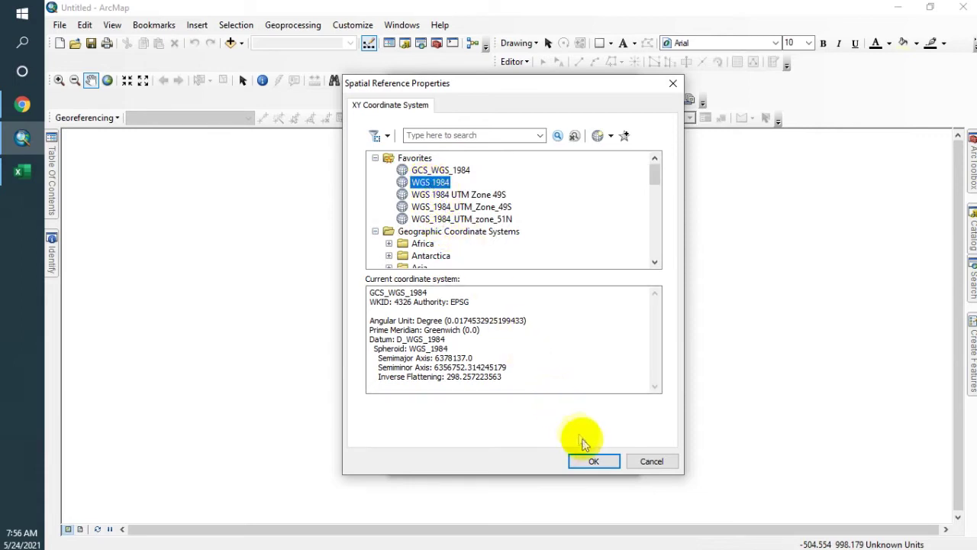
pyautogui.click(594, 462)
# Step: Add the customer points to the map from the XY table, accepting the missing Object-ID field notice
pyautogui.moveTo(524, 305); pyautogui.dragTo(408, 292)
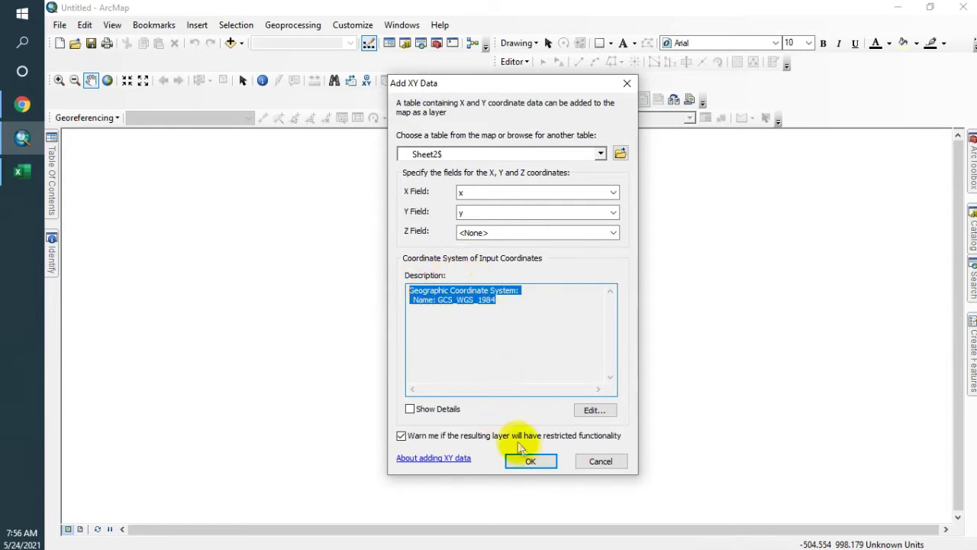
pyautogui.click(532, 463)
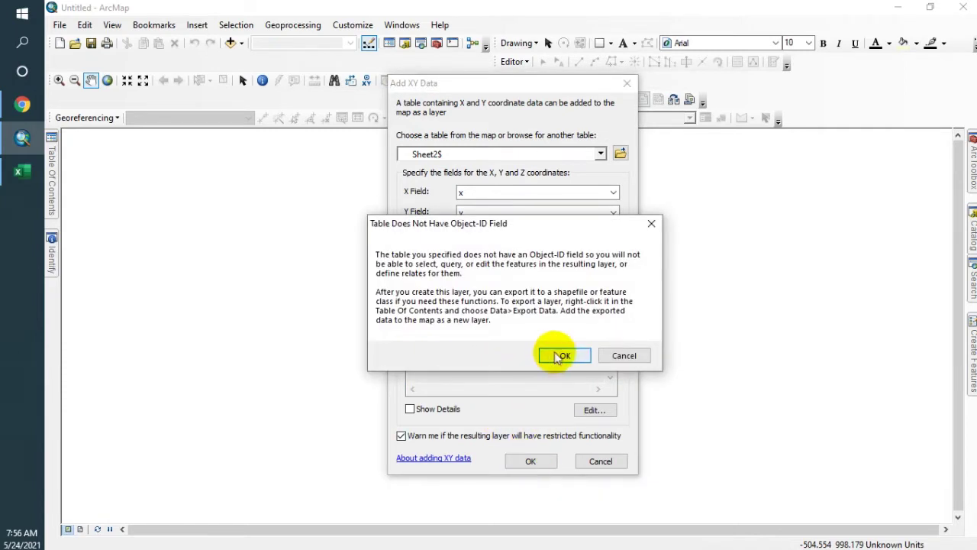
pyautogui.click(560, 356)
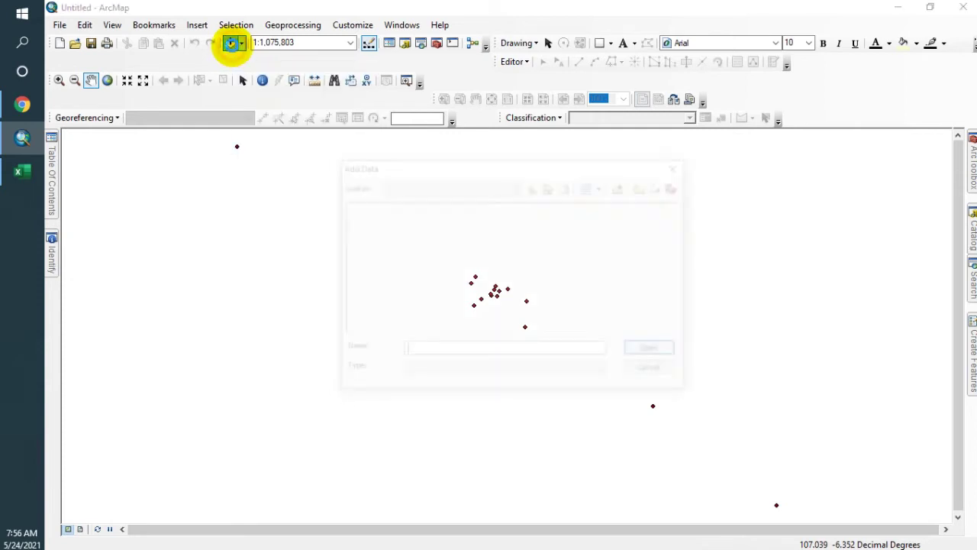
# Step: Add the shapefile batas_administrasi_provinsi_2016_BPS.shp from the adminProv_BPS2016 folder under E:\bagusMap\AdminProv_BPS2016 to the map
pyautogui.click(231, 44)
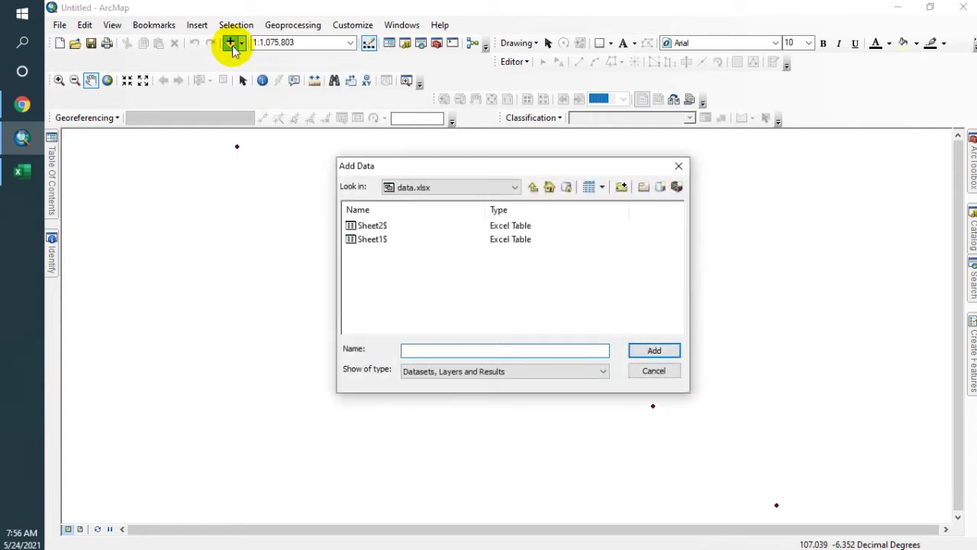
pyautogui.click(533, 188)
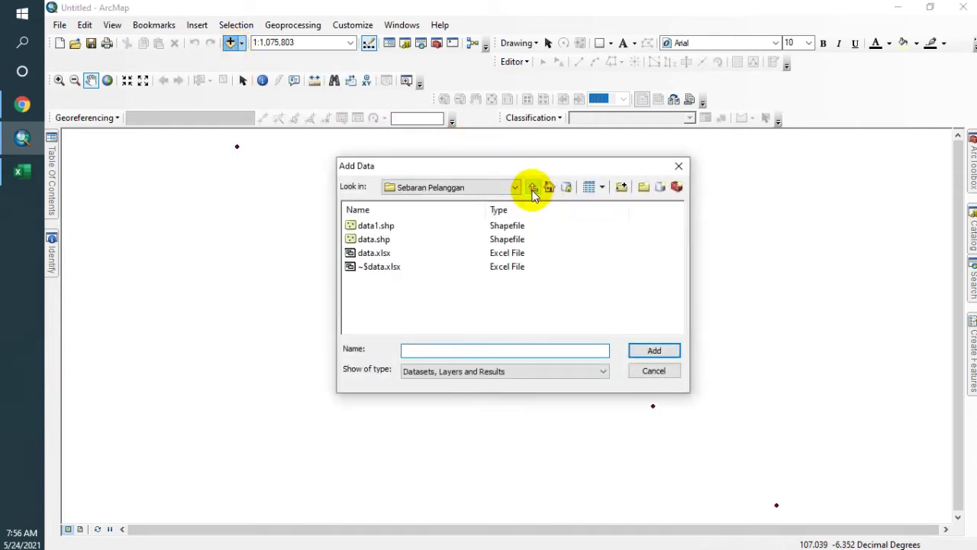
pyautogui.click(533, 189)
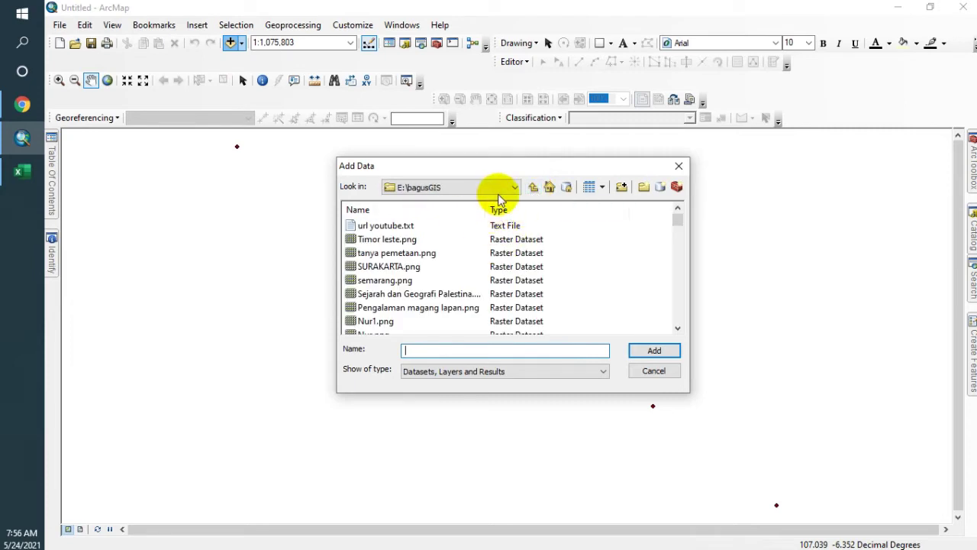
pyautogui.click(499, 191)
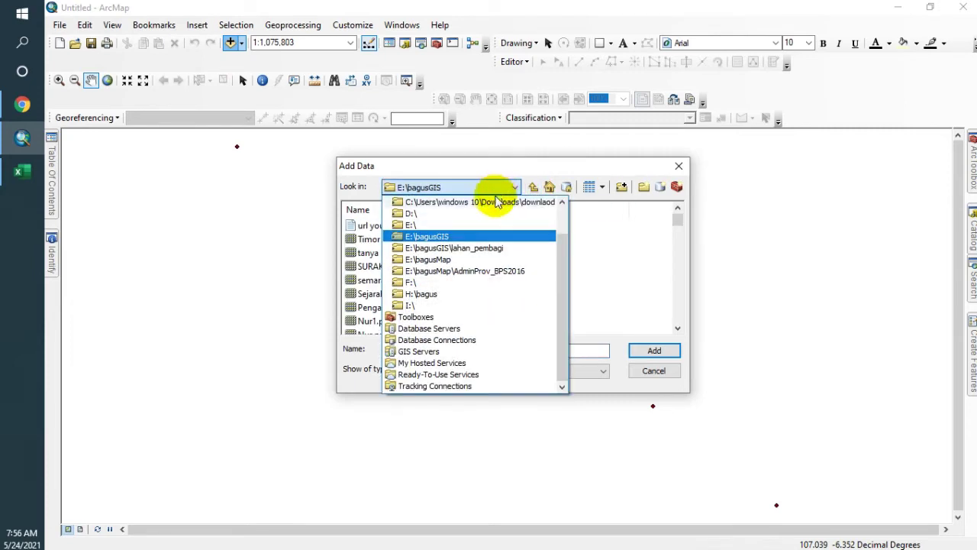
pyautogui.click(483, 272)
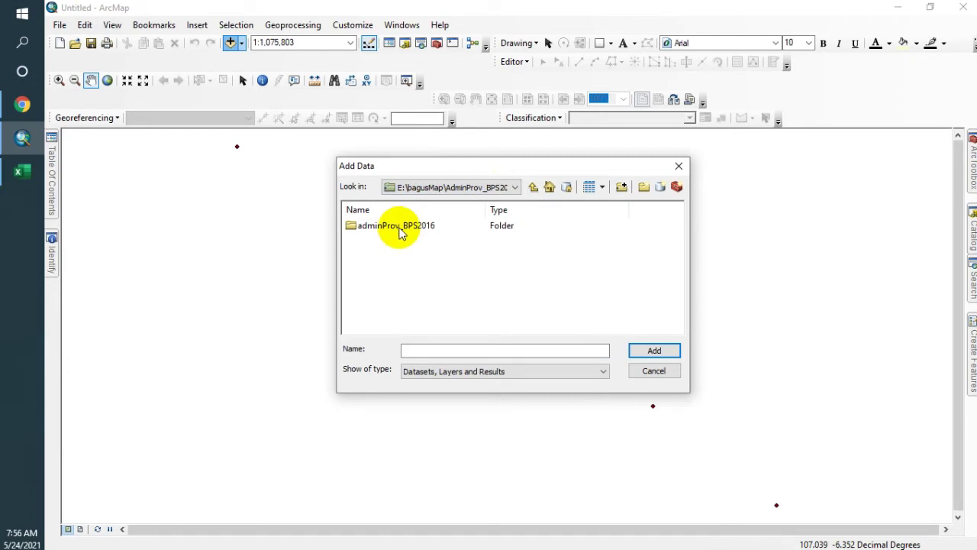
pyautogui.doubleClick(395, 227)
pyautogui.click(411, 266)
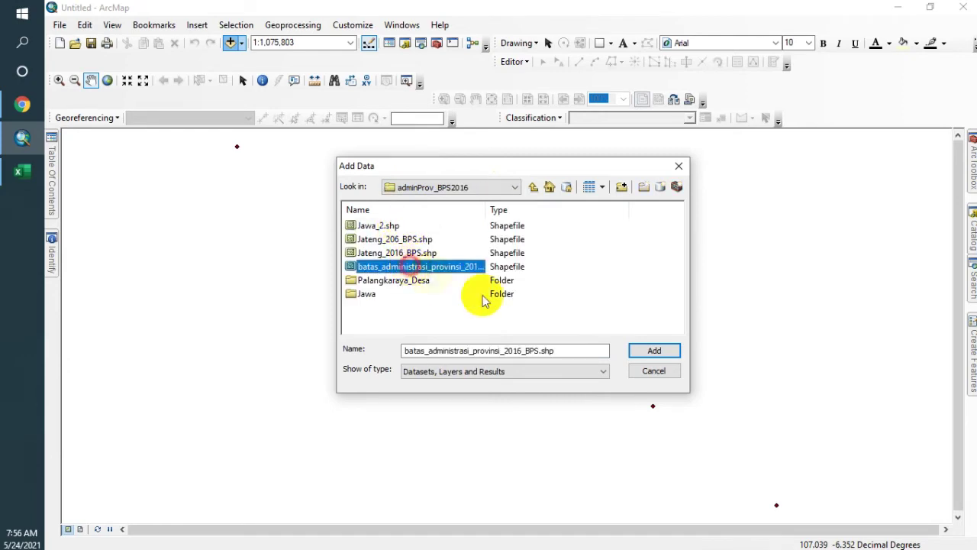
pyautogui.click(654, 351)
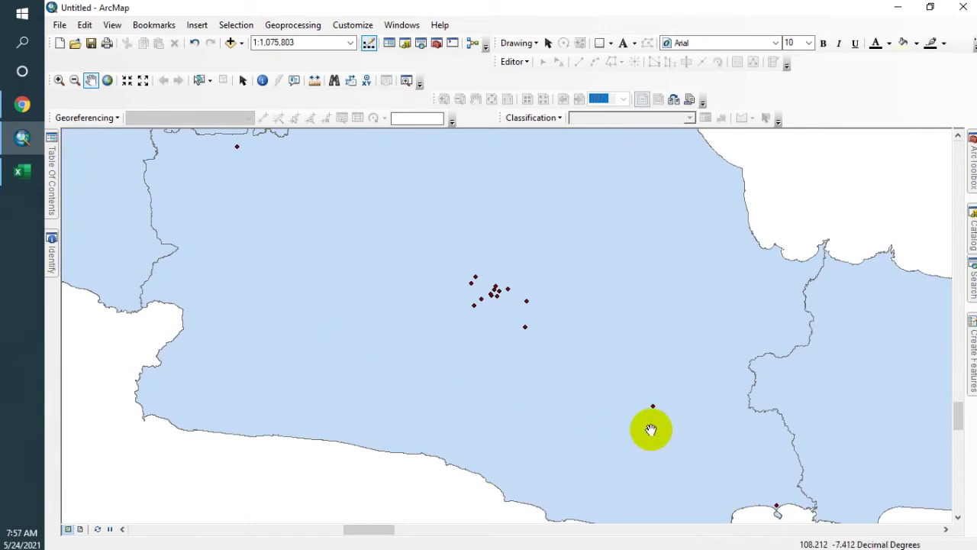
pyautogui.scroll(1, 650, 430)
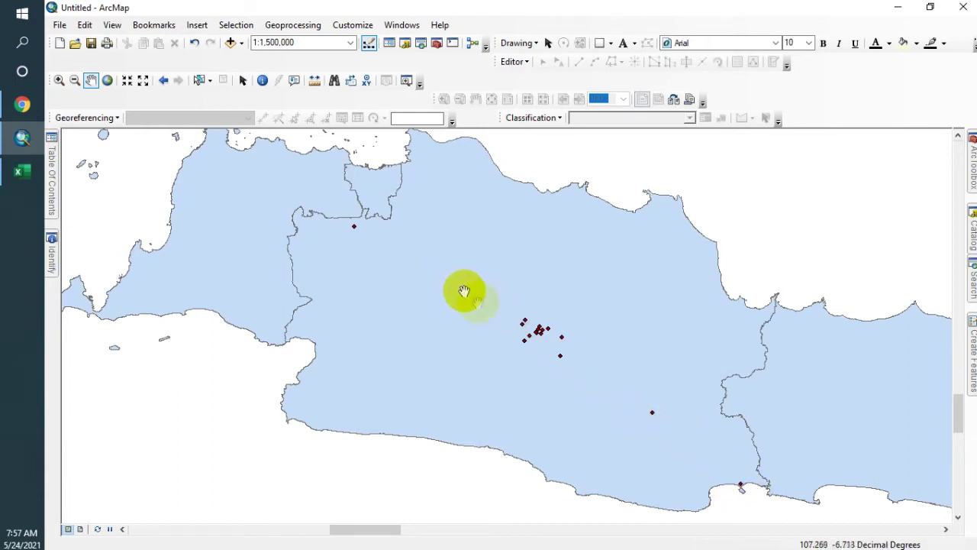
pyautogui.scroll(-1, 507, 334)
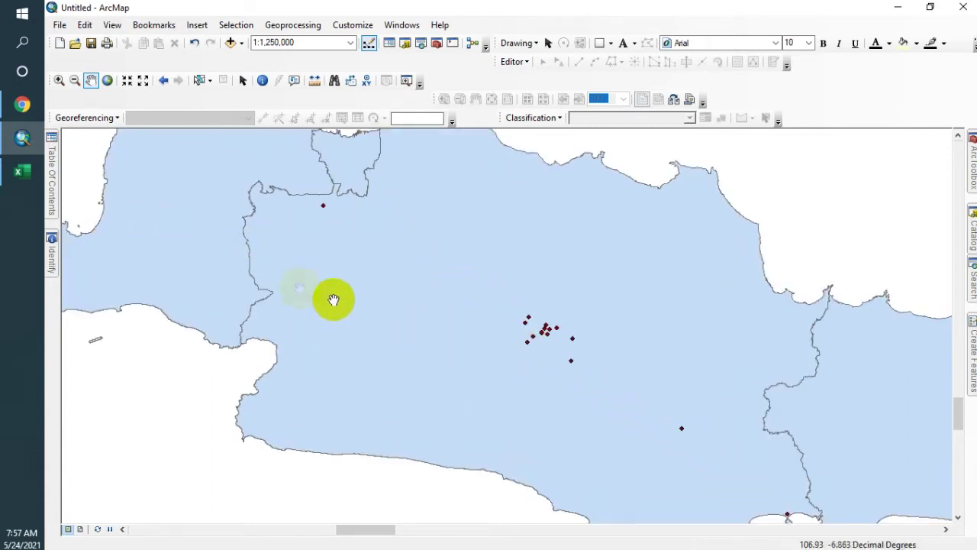
# Step: Set up a data export of the Sheet2$ Events layer to the shapefile datapelanggan in E:\bagusGIS\Sebaran Pelanggan
pyautogui.click(53, 180)
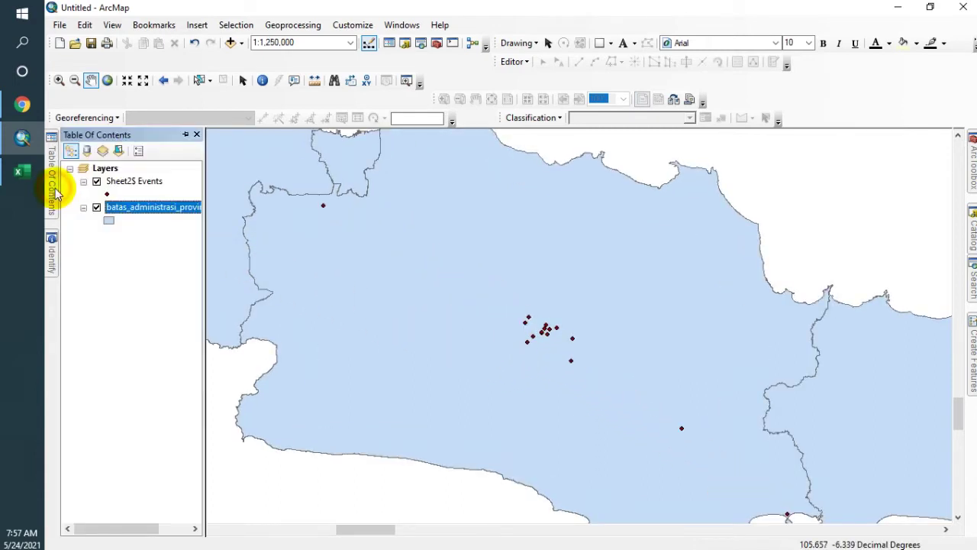
pyautogui.click(141, 182)
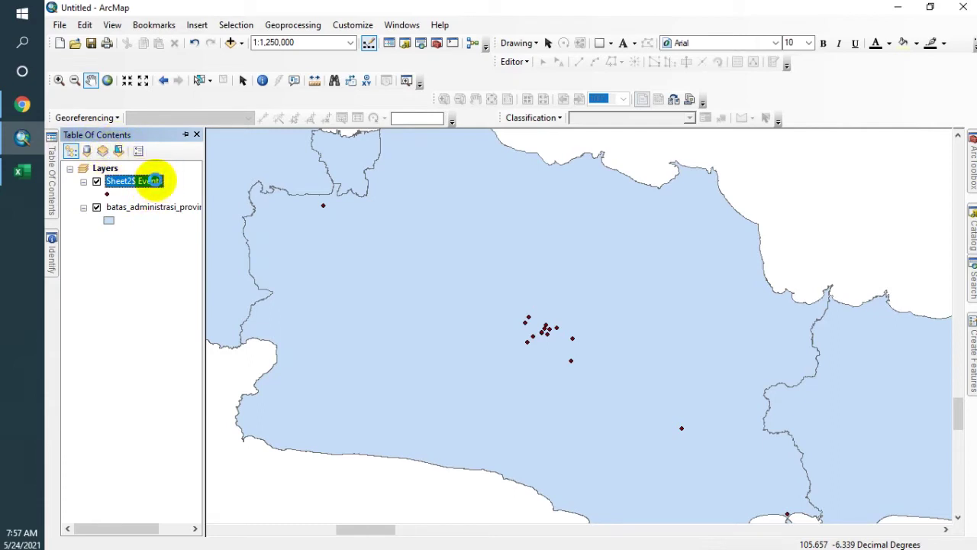
pyautogui.rightClick(158, 186)
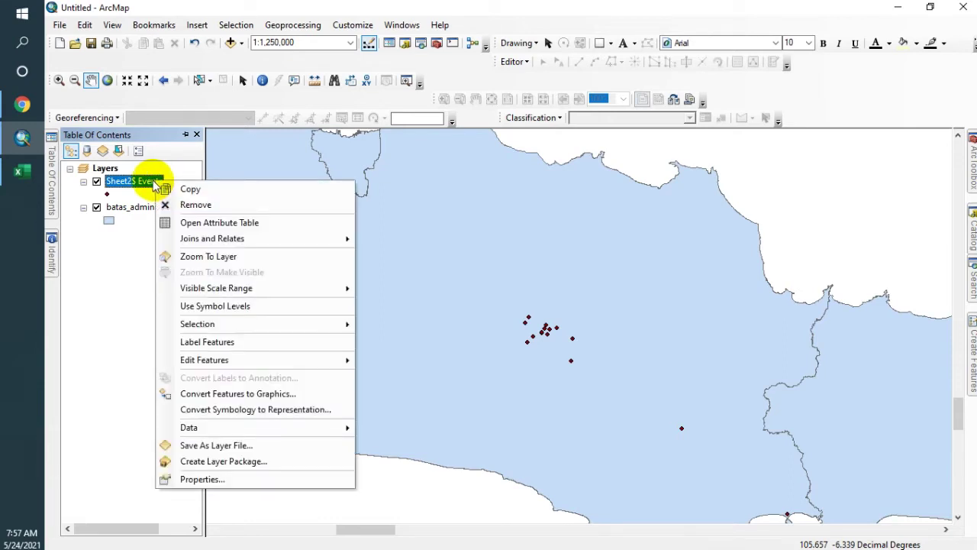
pyautogui.moveTo(244, 427)
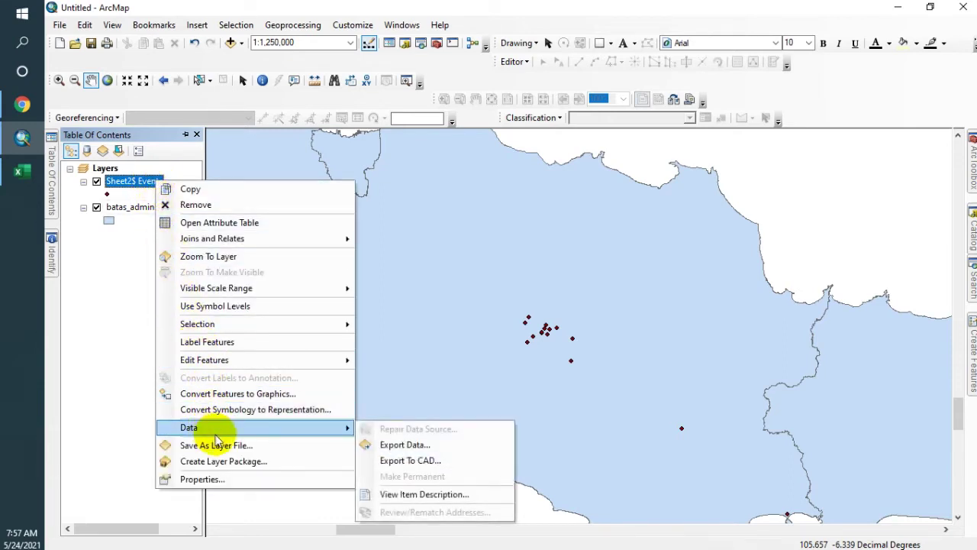
pyautogui.click(389, 446)
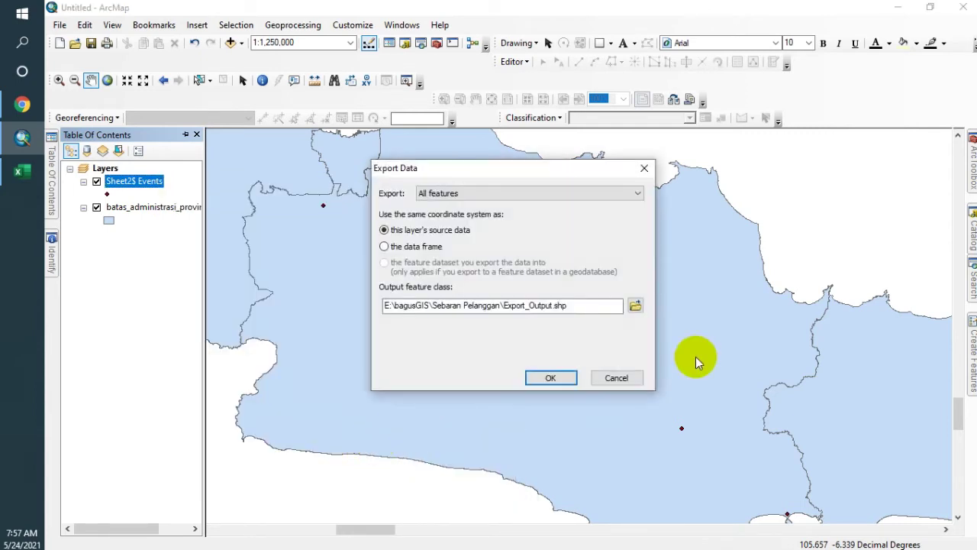
pyautogui.click(635, 307)
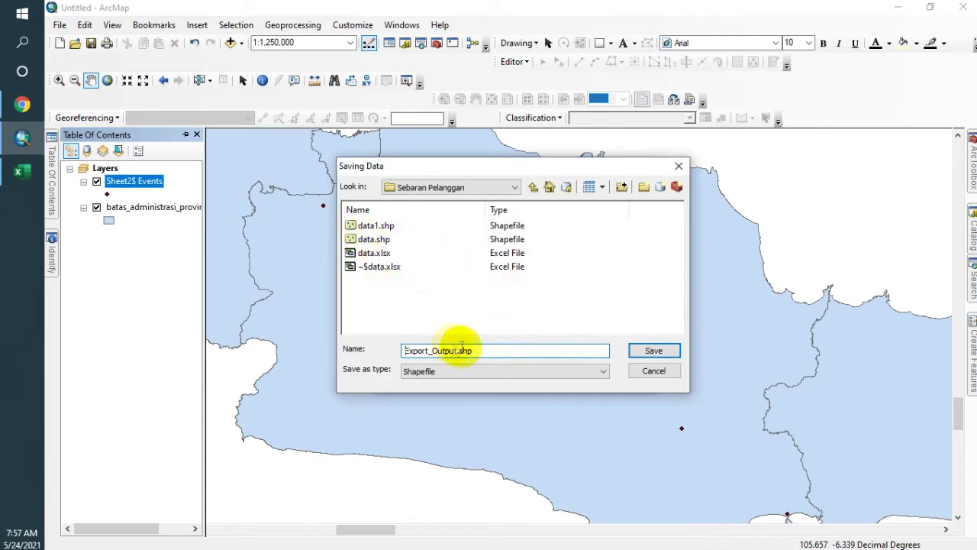
pyautogui.click(485, 352)
pyautogui.write('da')
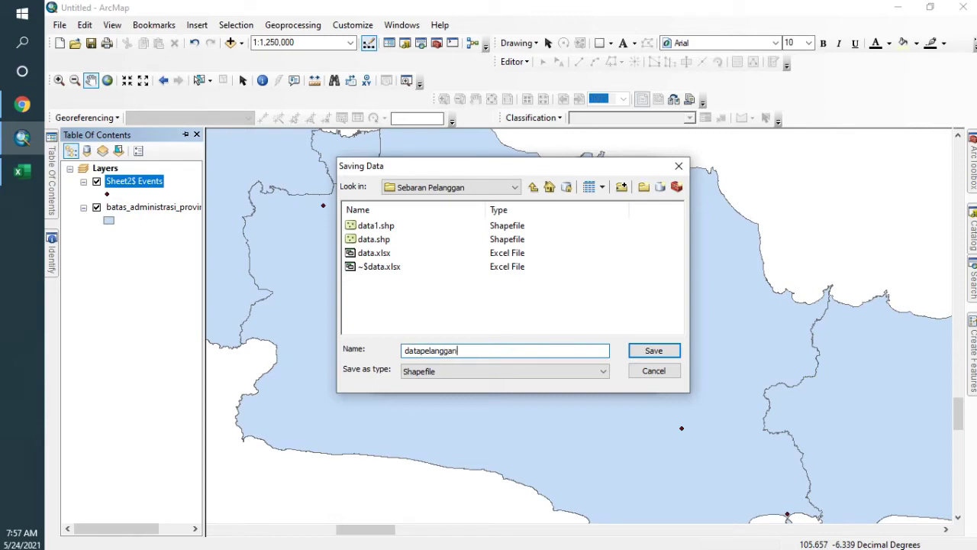
pyautogui.write('tapelanggan')
pyautogui.press('Return')
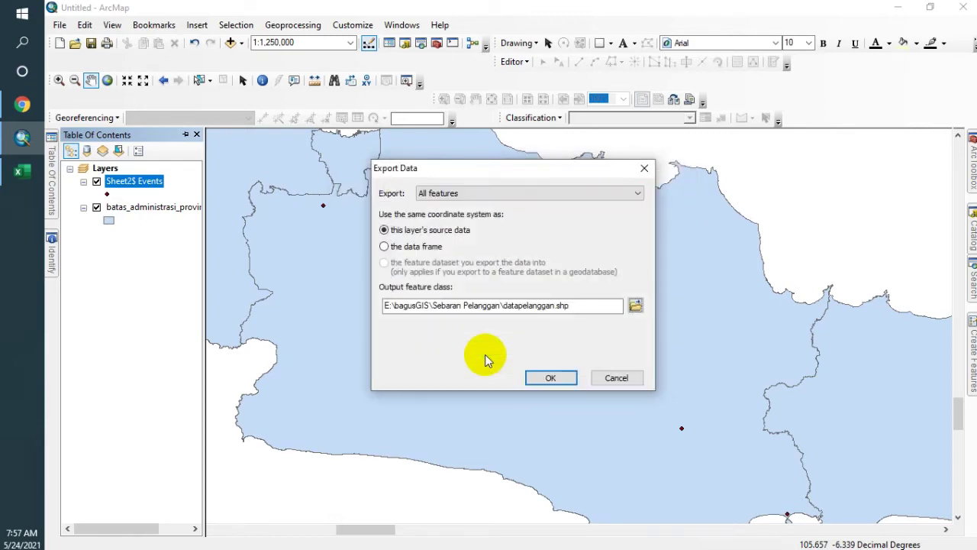
# Step: Run the export, add the exported data to the map as a layer, and remove the Sheet2$ Events layer
pyautogui.click(540, 378)
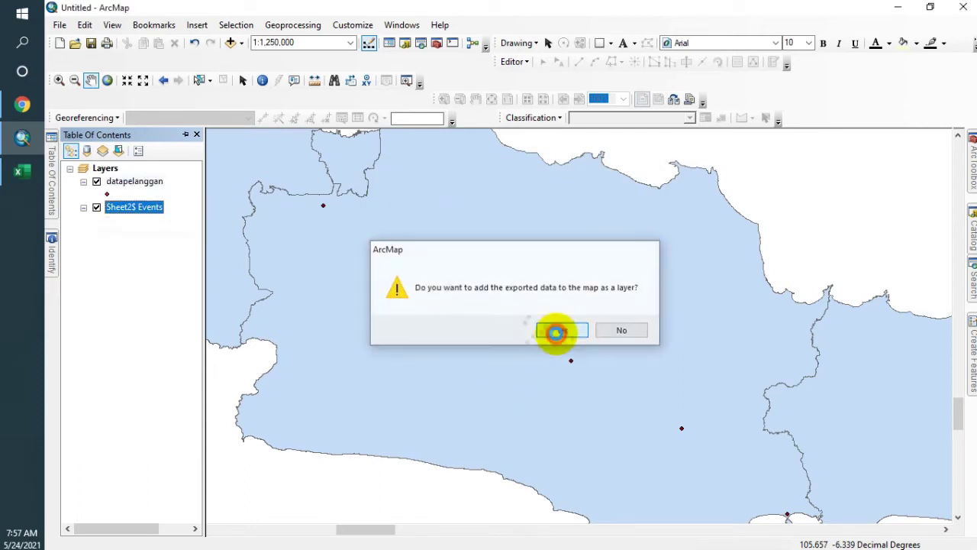
pyautogui.click(557, 331)
pyautogui.click(126, 210)
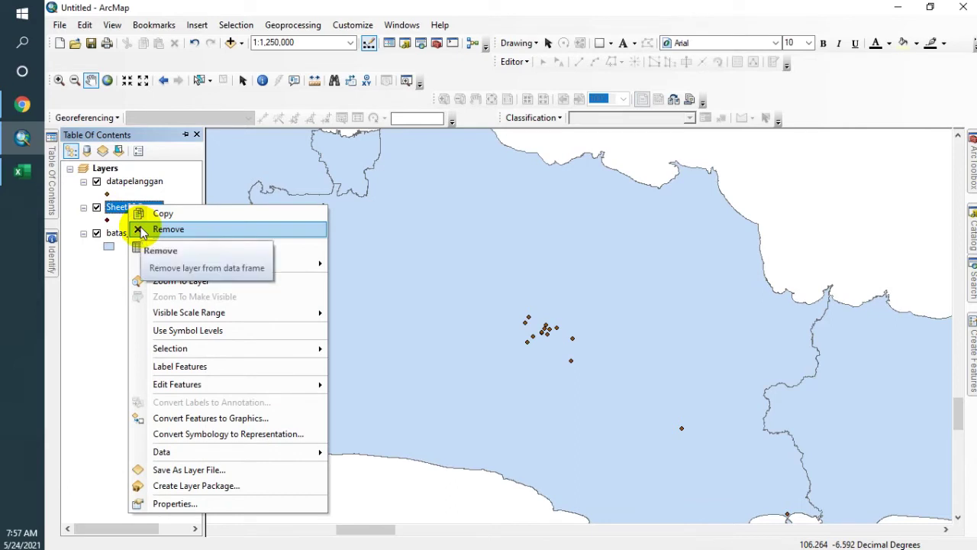
pyautogui.click(143, 230)
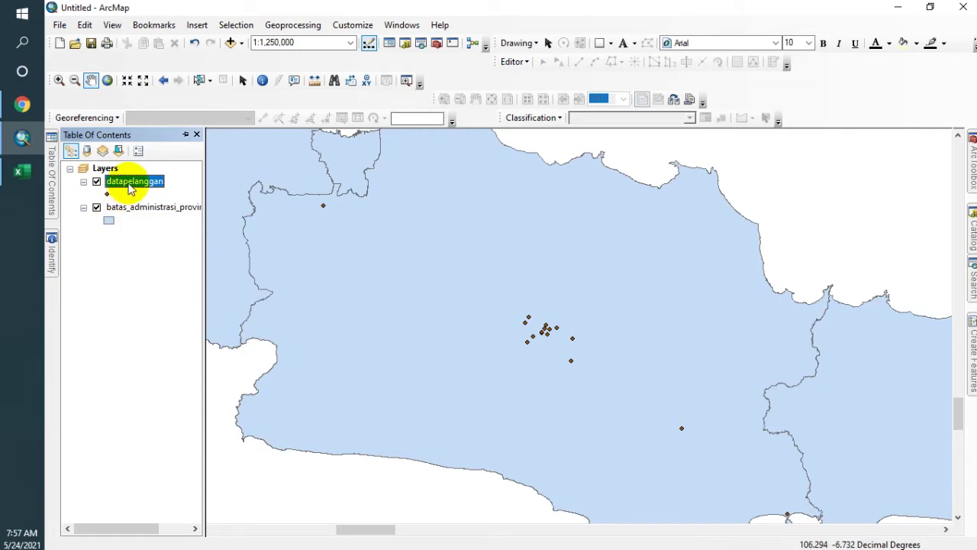
# Step: Switch to Excel and review the customer coordinates, names and products in Sheet2 of data.xlsx
pyautogui.click(23, 172)
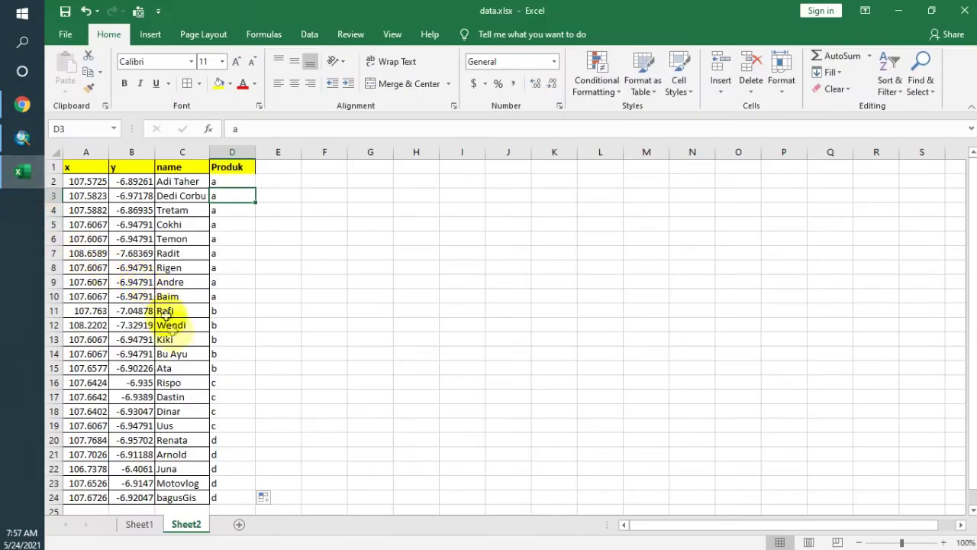
pyautogui.scroll(-8, 175, 364)
pyautogui.scroll(4, 137, 327)
pyautogui.scroll(3, 101, 367)
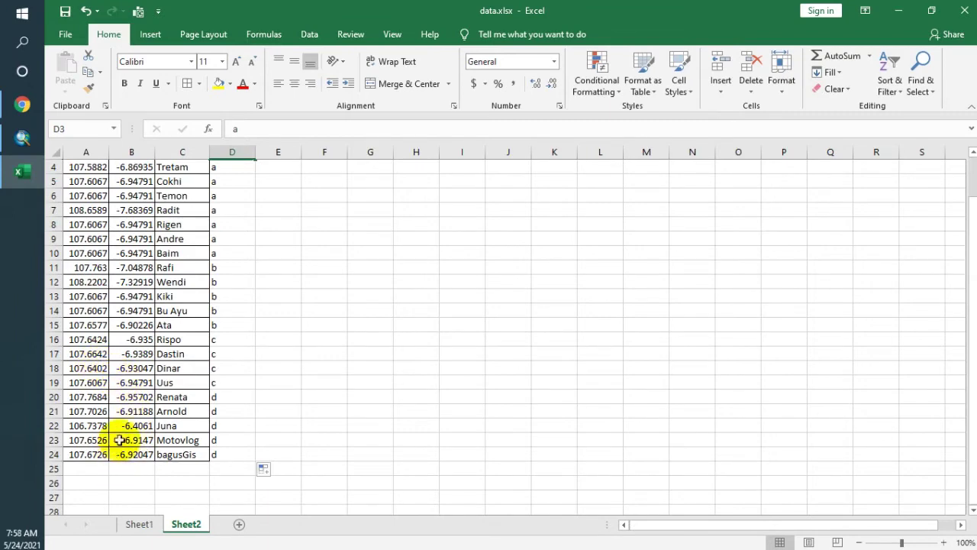
pyautogui.scroll(1, 195, 285)
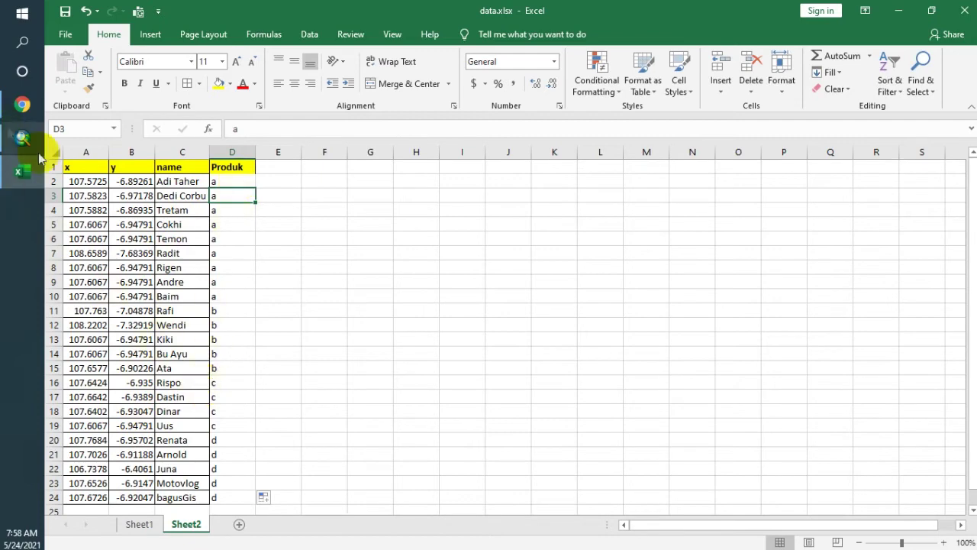
# Step: Switch back to ArcMap and open the attribute table of the datapelanggan layer
pyautogui.click(22, 139)
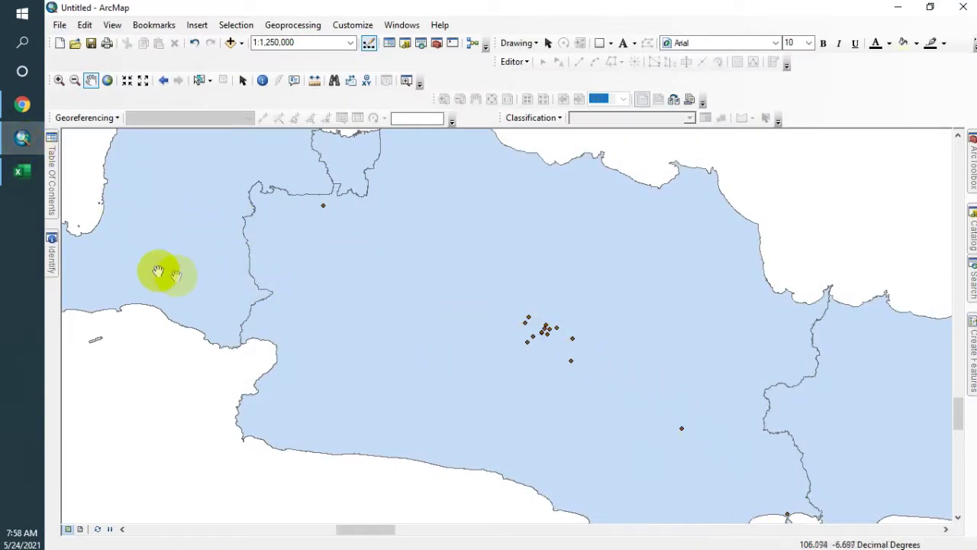
pyautogui.click(52, 164)
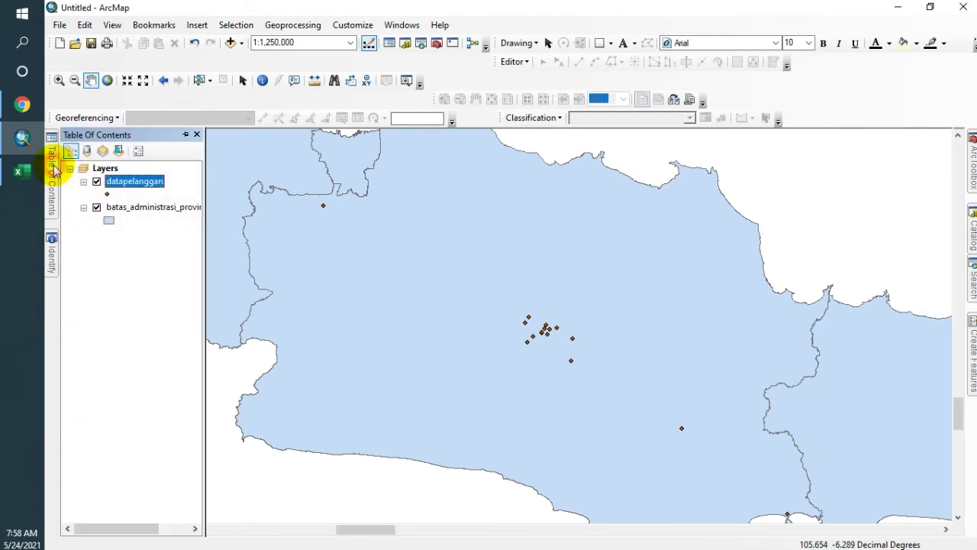
pyautogui.rightClick(152, 188)
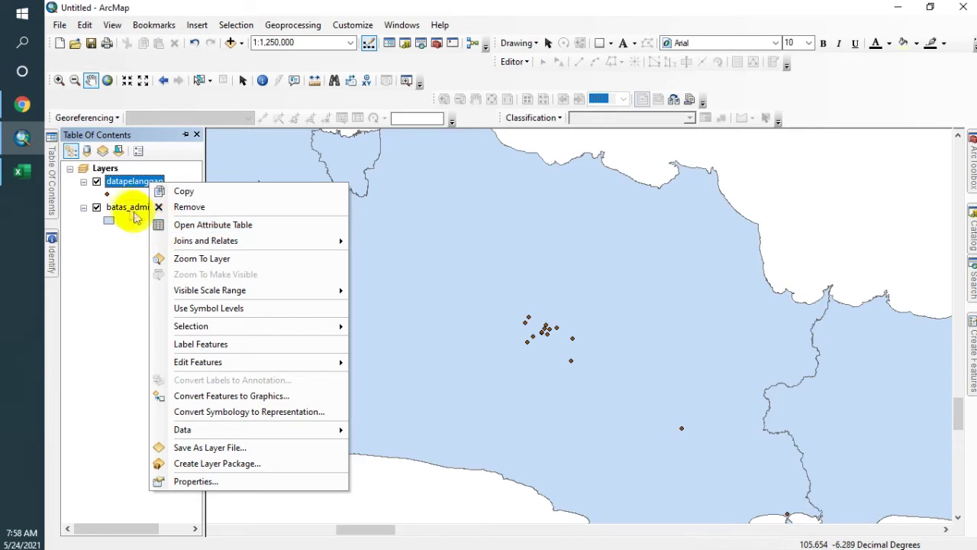
pyautogui.click(126, 181)
pyautogui.rightClick(123, 181)
pyautogui.click(150, 222)
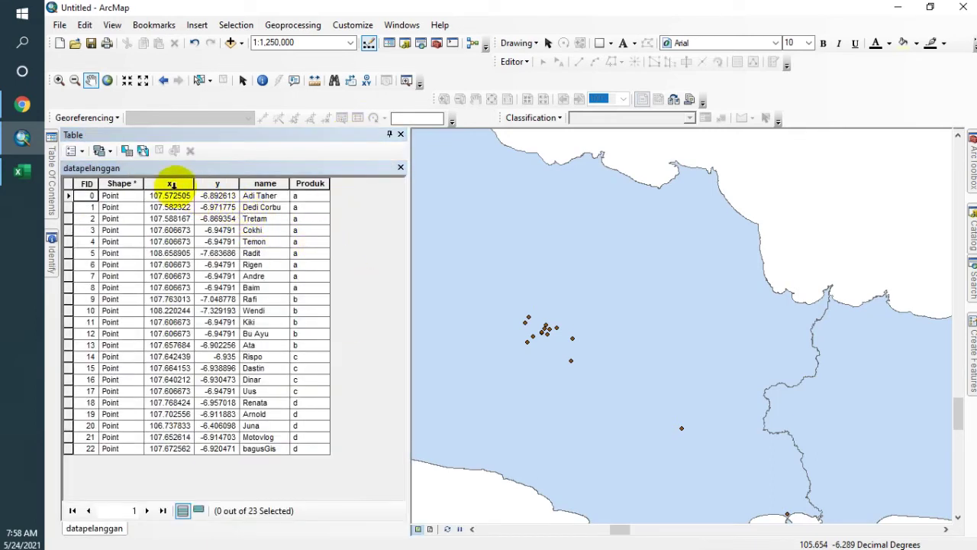
# Step: Reorder the attribute table columns so that name and Produk come directly before x and y
pyautogui.click(264, 184)
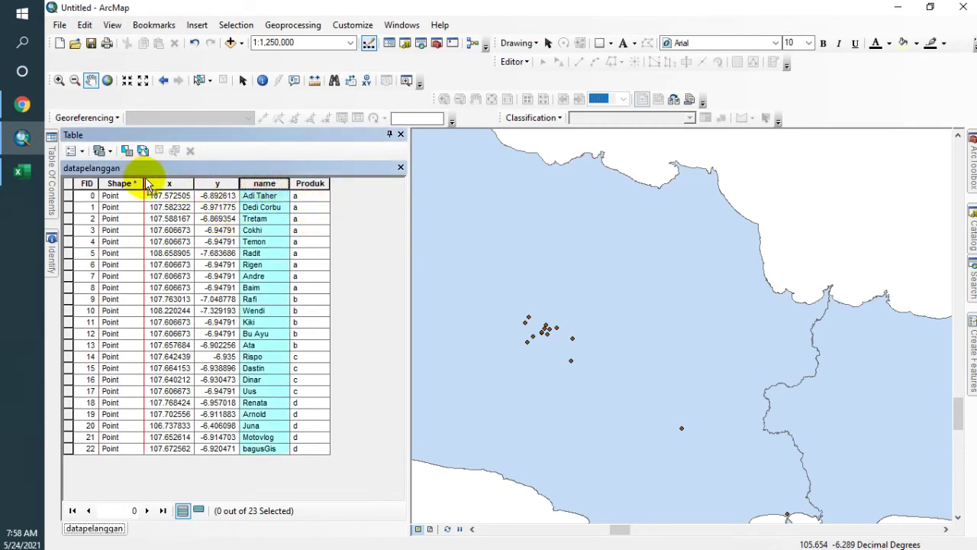
pyautogui.moveTo(148, 185); pyautogui.dragTo(149, 185)
pyautogui.click(310, 185)
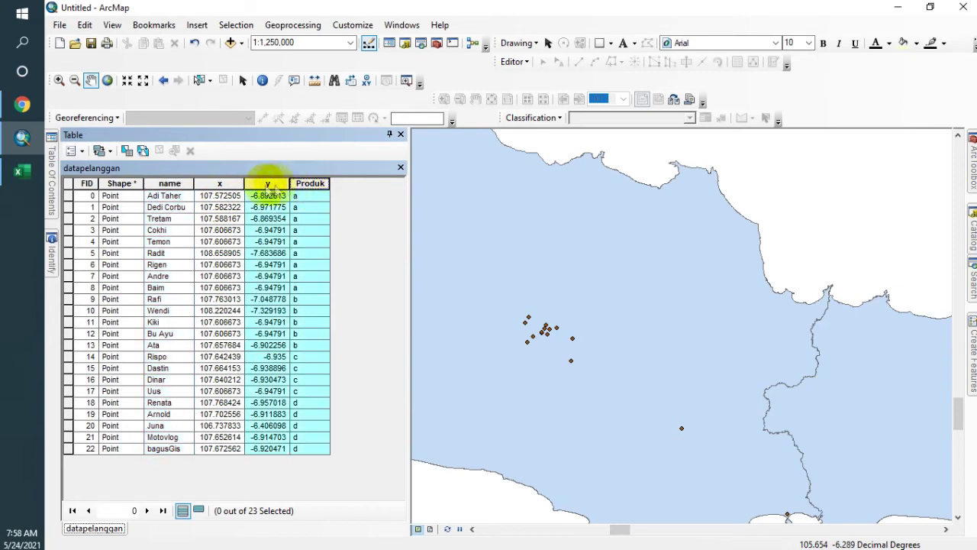
pyautogui.moveTo(311, 189); pyautogui.dragTo(202, 185)
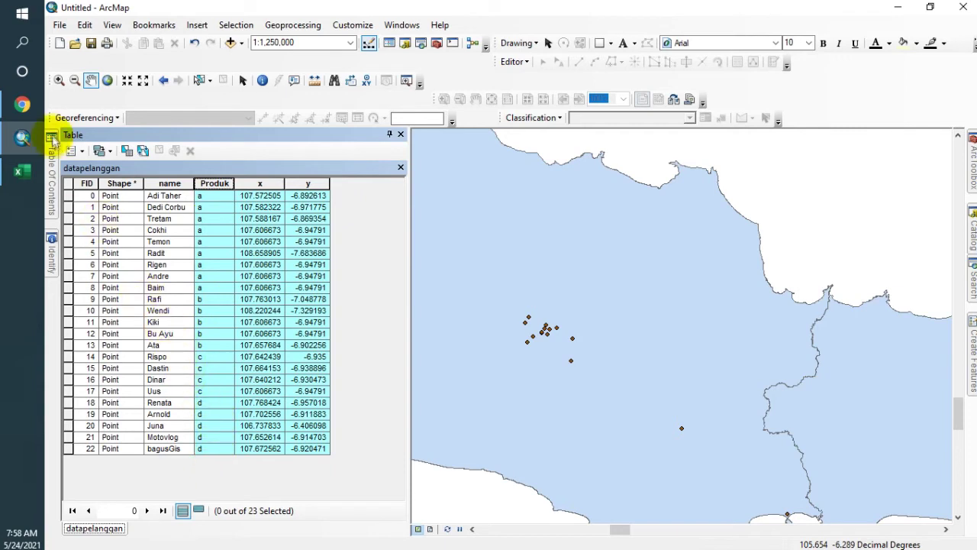
# Step: Change the symbol of the batas_administrasi_provinsi_2016_BPS layer to the predefined Rose fill
pyautogui.moveTo(50, 151)
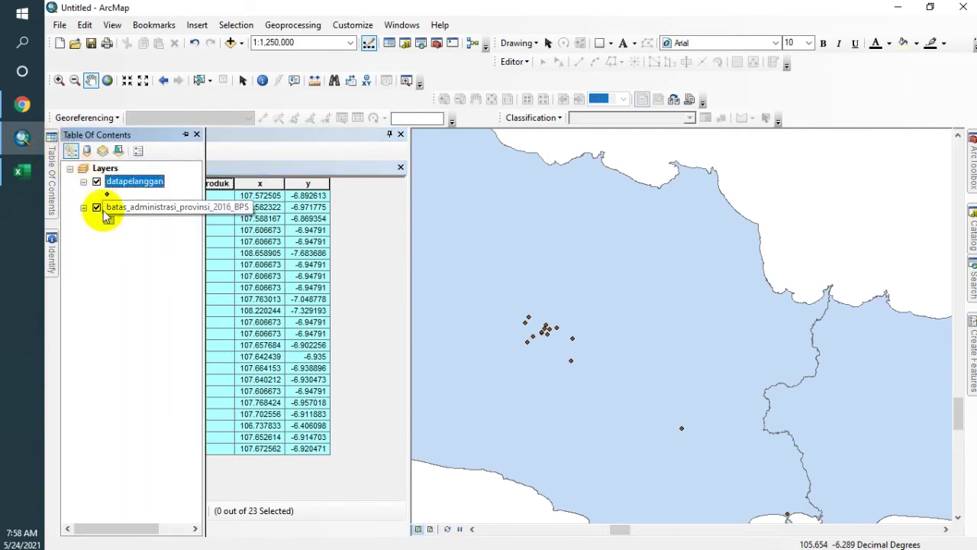
pyautogui.moveTo(432, 539); pyautogui.dragTo(506, 419)
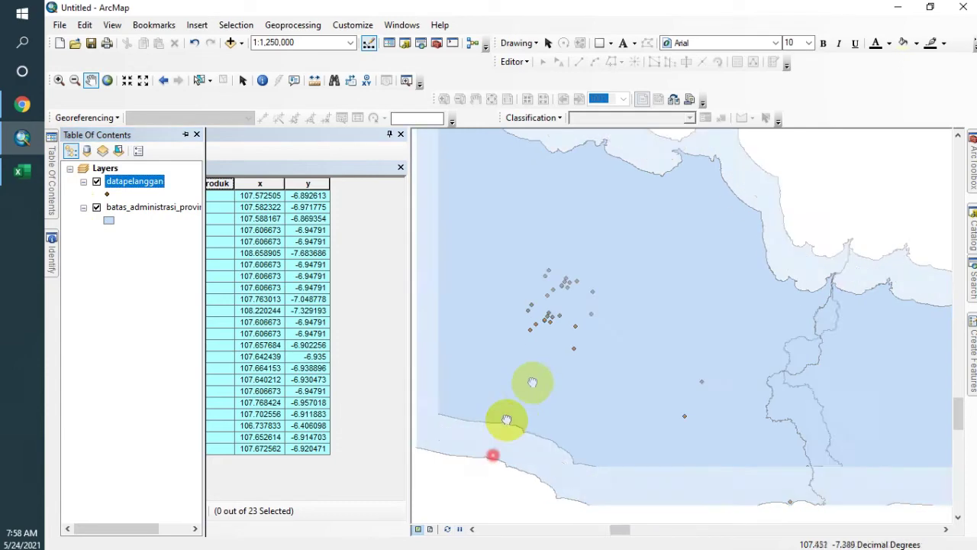
pyautogui.click(52, 200)
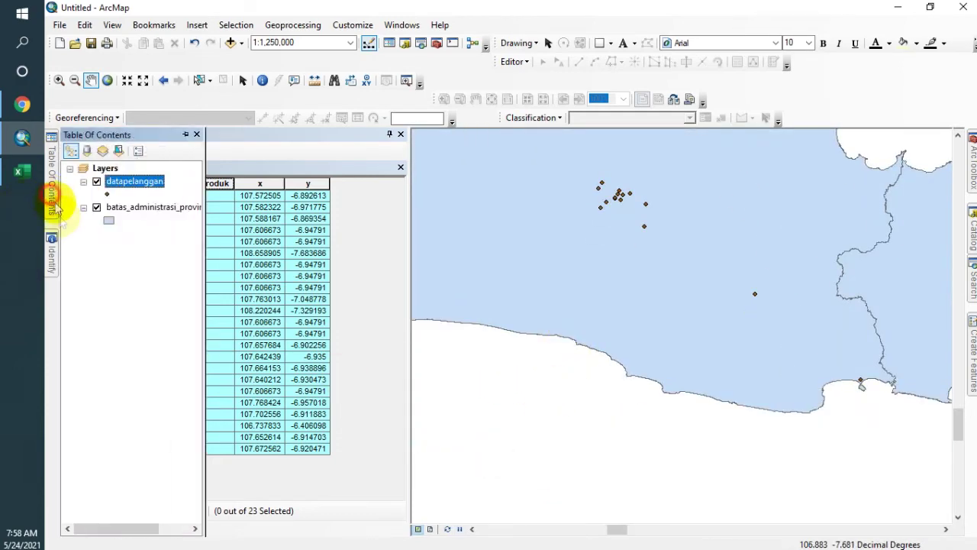
pyautogui.click(111, 223)
pyautogui.click(486, 255)
pyautogui.click(609, 440)
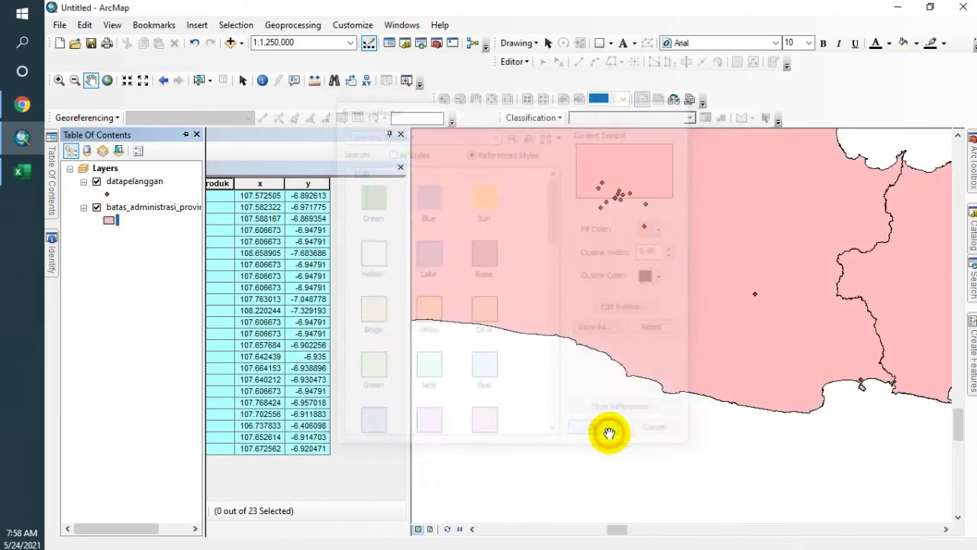
# Step: Symbolize the datapelanggan layer by category, using unique values of the Produk field
pyautogui.rightClick(127, 187)
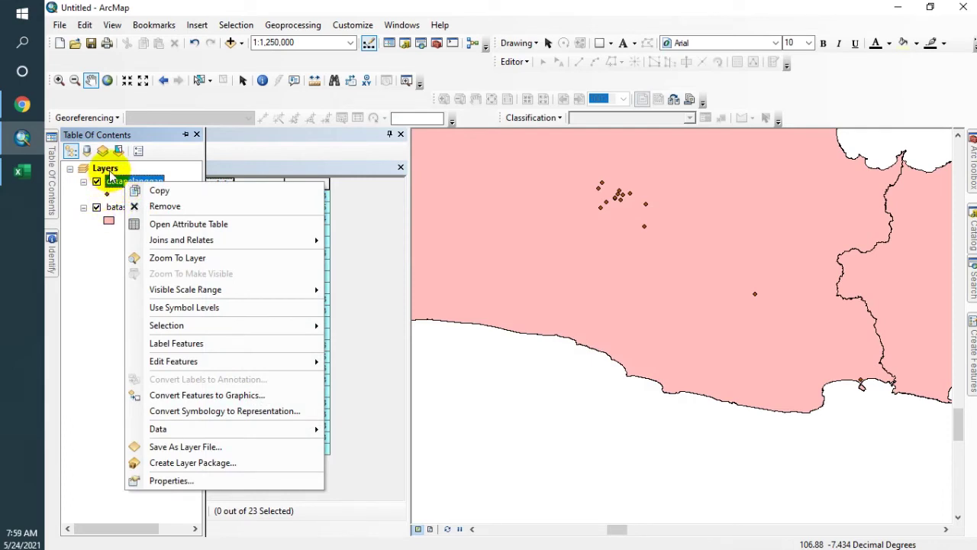
pyautogui.click(170, 481)
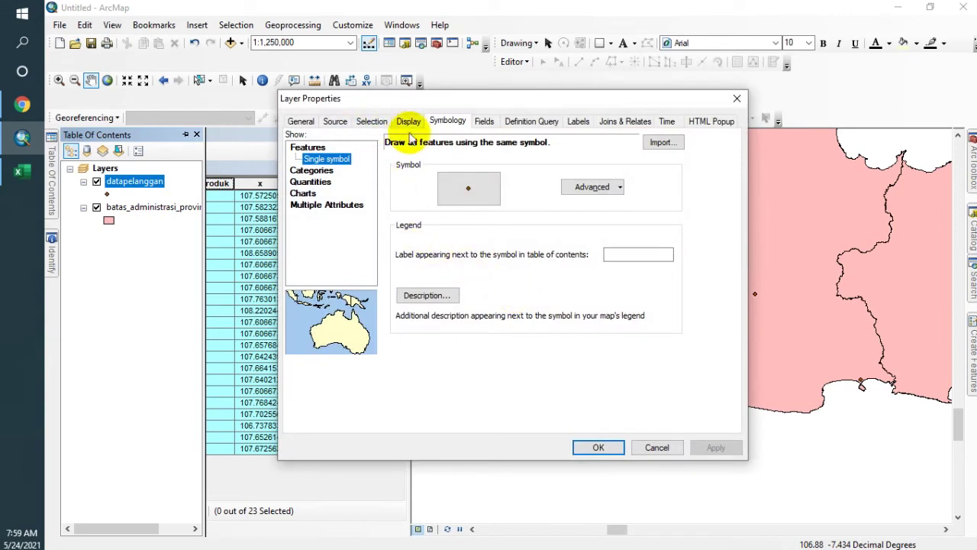
pyautogui.click(323, 172)
pyautogui.click(523, 176)
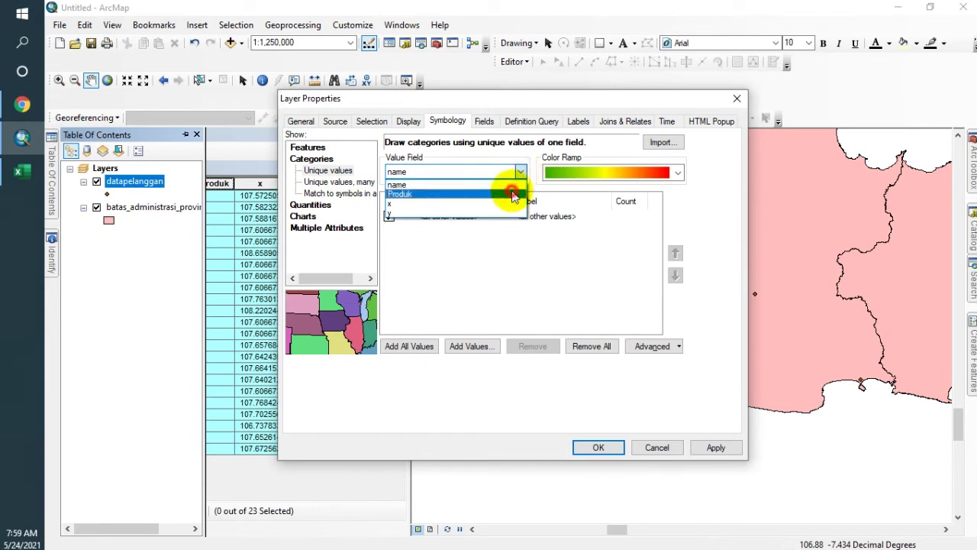
pyautogui.click(513, 195)
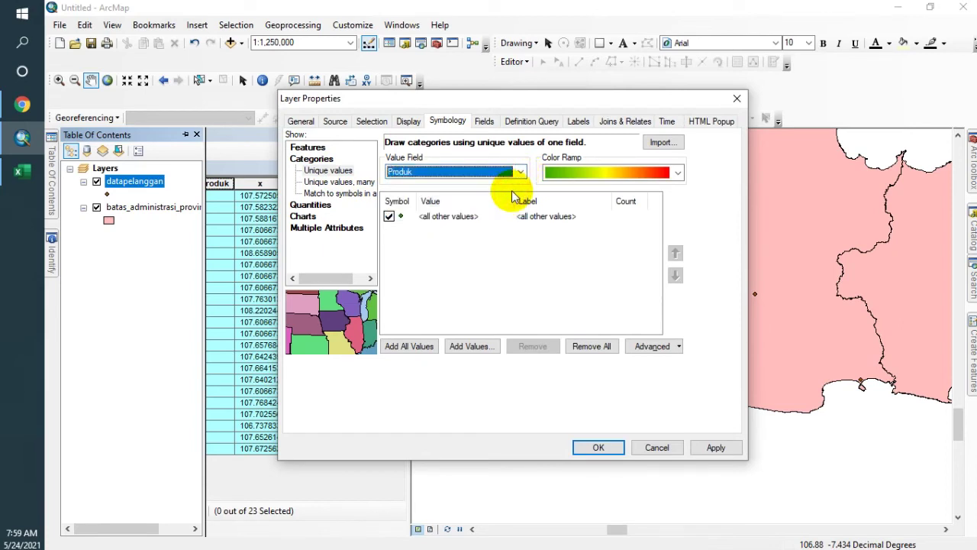
# Step: Set the default point symbol to Circle 2, add all Produk values as categories and apply the symbology
pyautogui.doubleClick(402, 218)
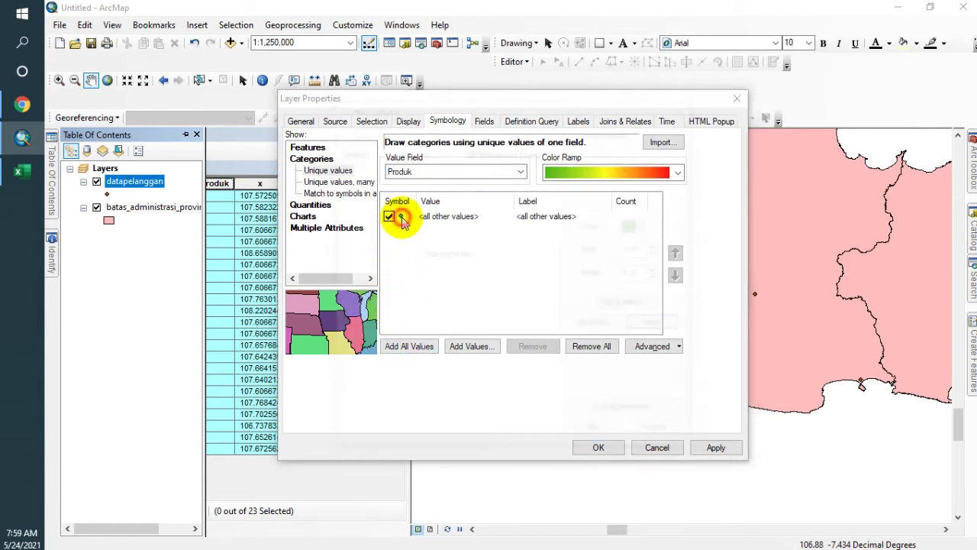
pyautogui.click(425, 388)
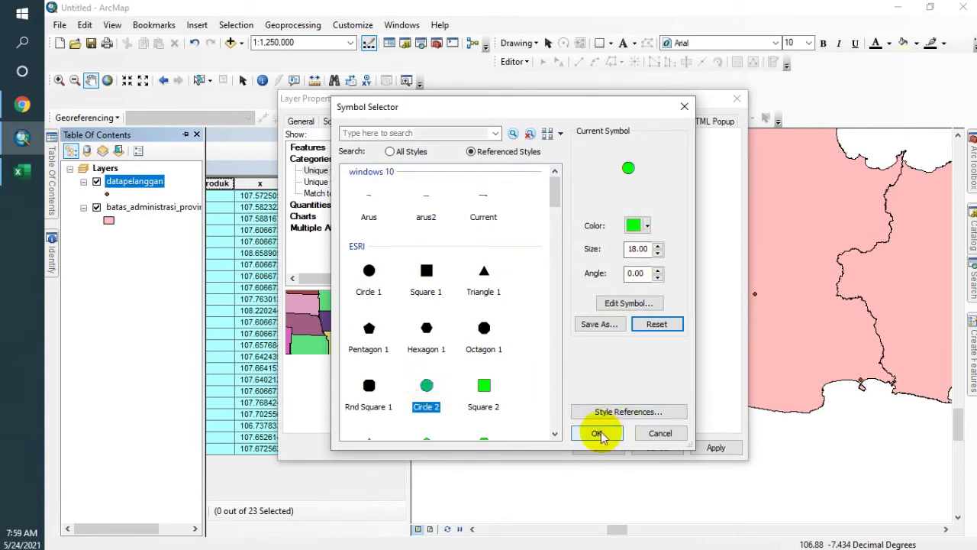
pyautogui.click(598, 433)
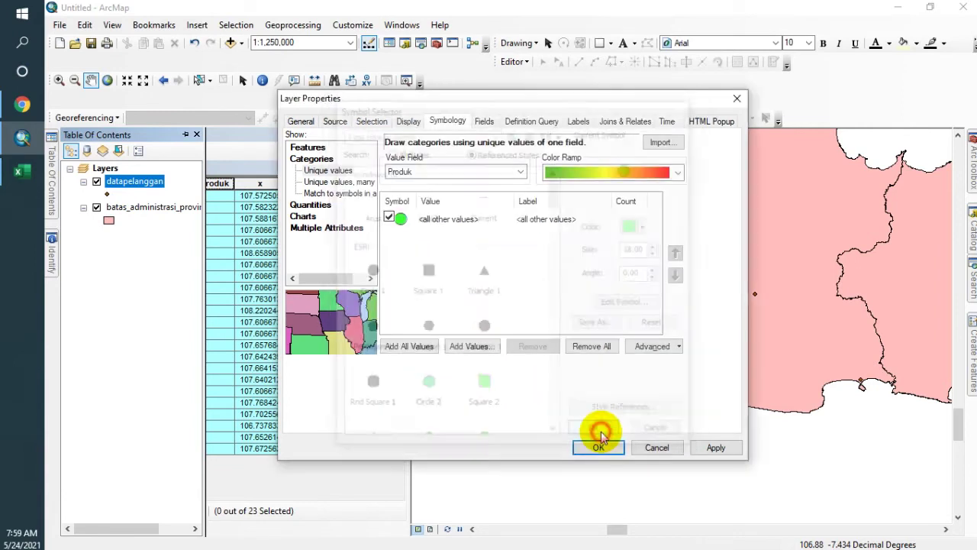
pyautogui.click(419, 350)
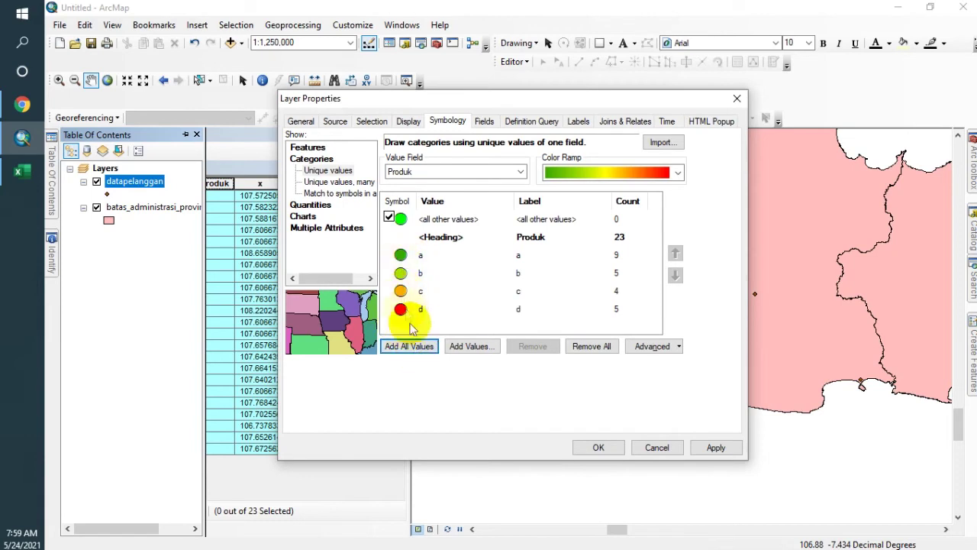
pyautogui.click(715, 449)
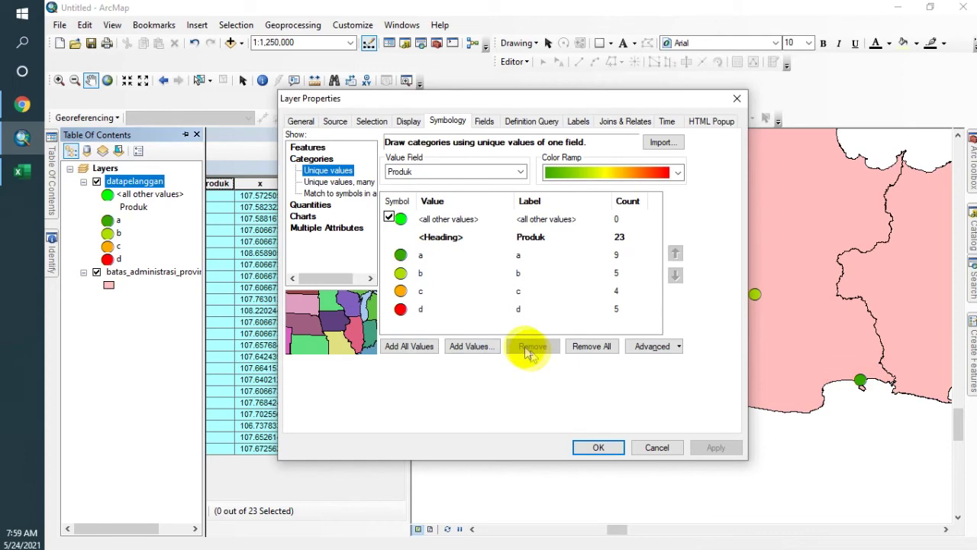
# Step: Recolor the symbol of Produk value b to magenta and confirm the layer properties
pyautogui.doubleClick(400, 274)
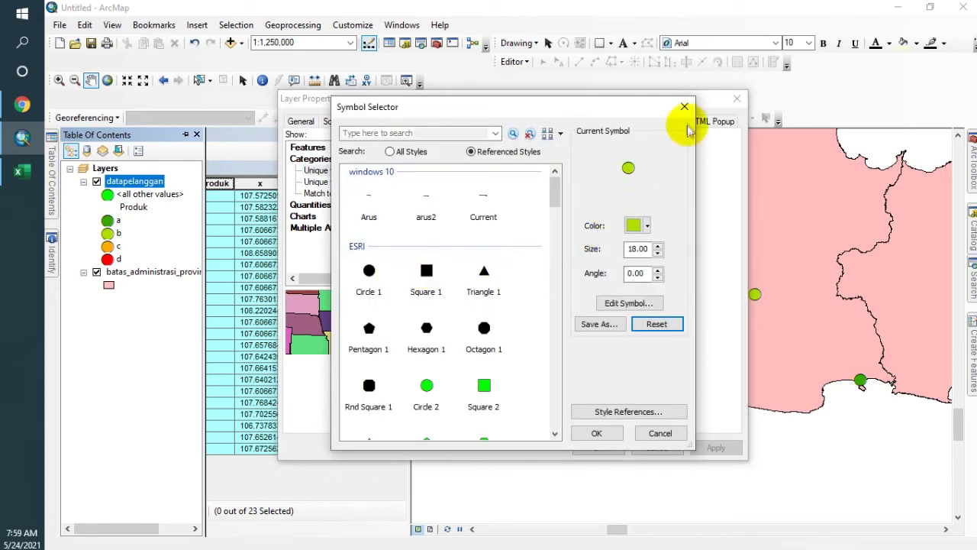
pyautogui.click(684, 106)
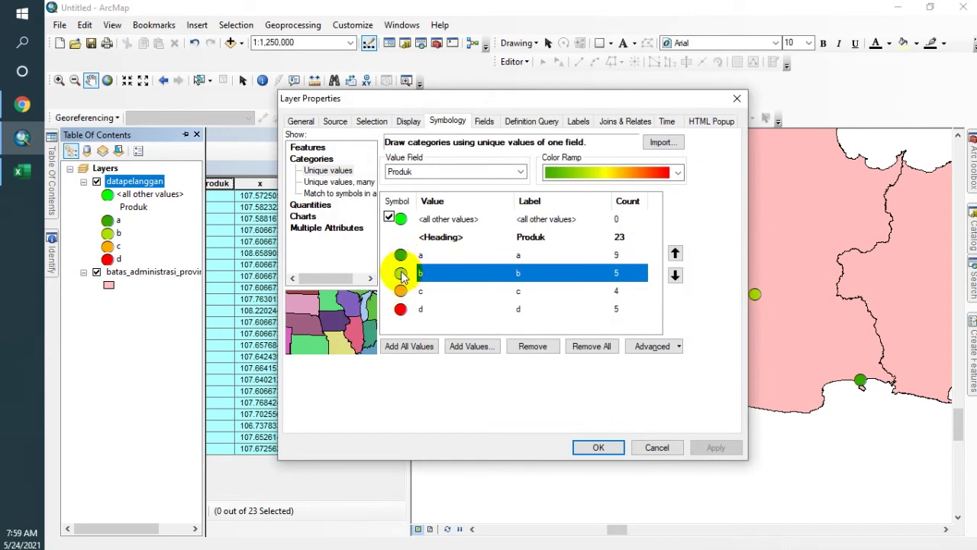
pyautogui.doubleClick(400, 275)
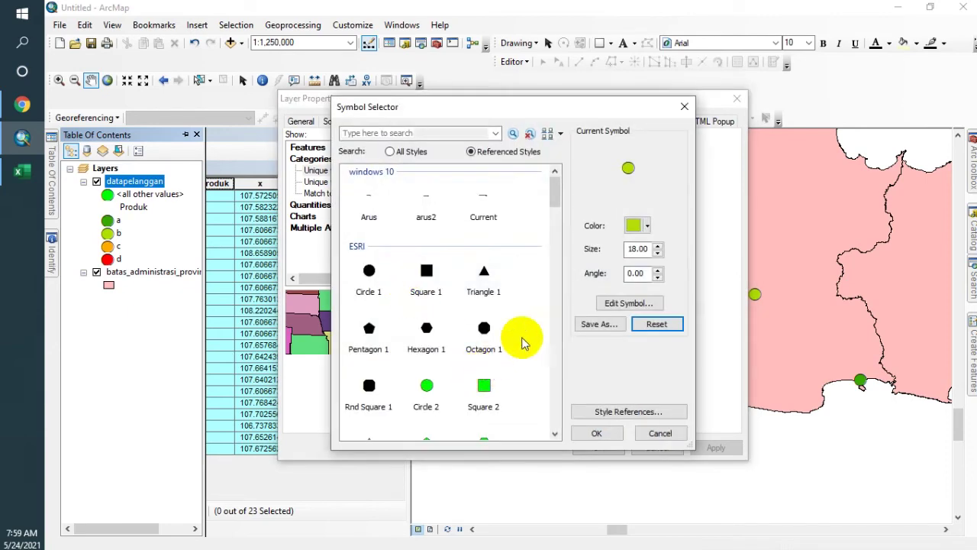
pyautogui.click(647, 226)
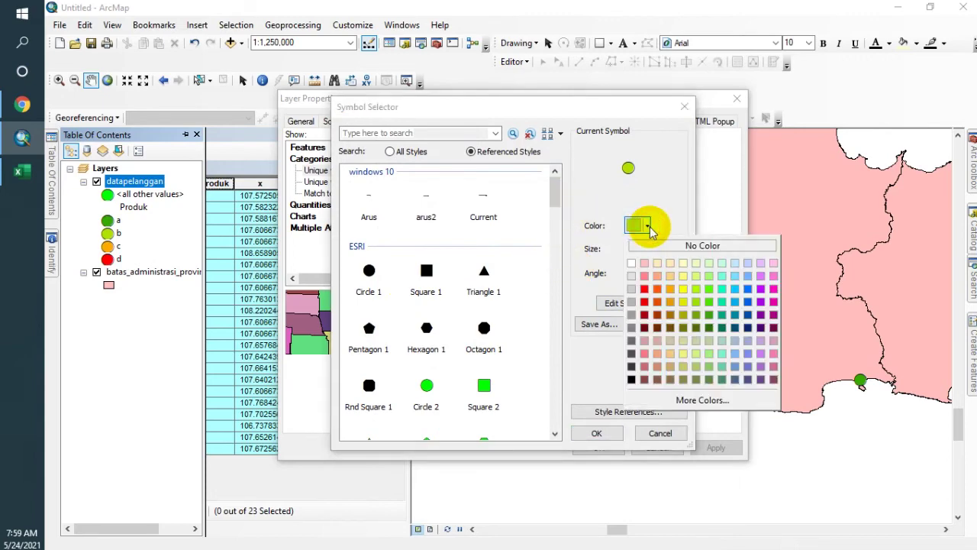
pyautogui.click(773, 302)
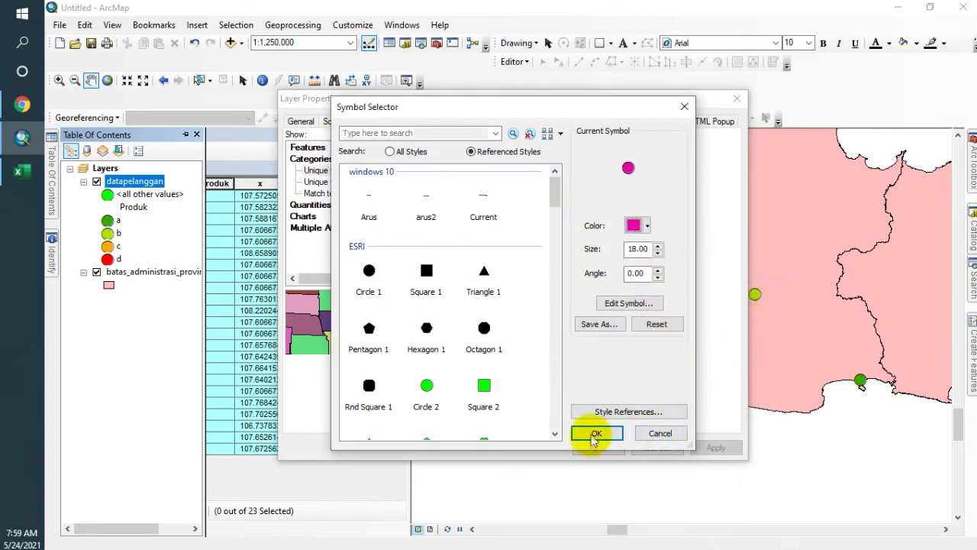
pyautogui.click(596, 434)
pyautogui.click(599, 447)
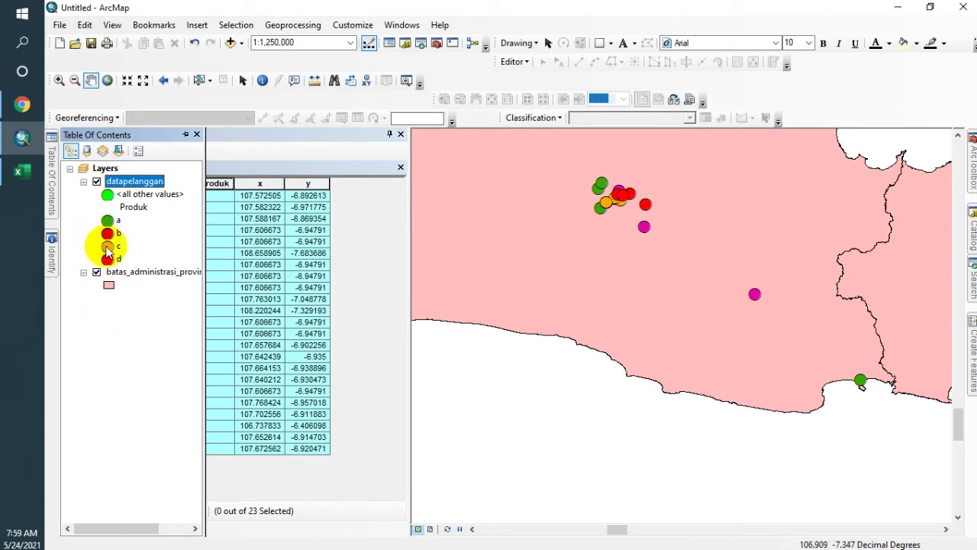
# Step: Auto-hide the attribute table, show the customer points at 1:2,000,000 and pin the table of contents open
pyautogui.click(389, 135)
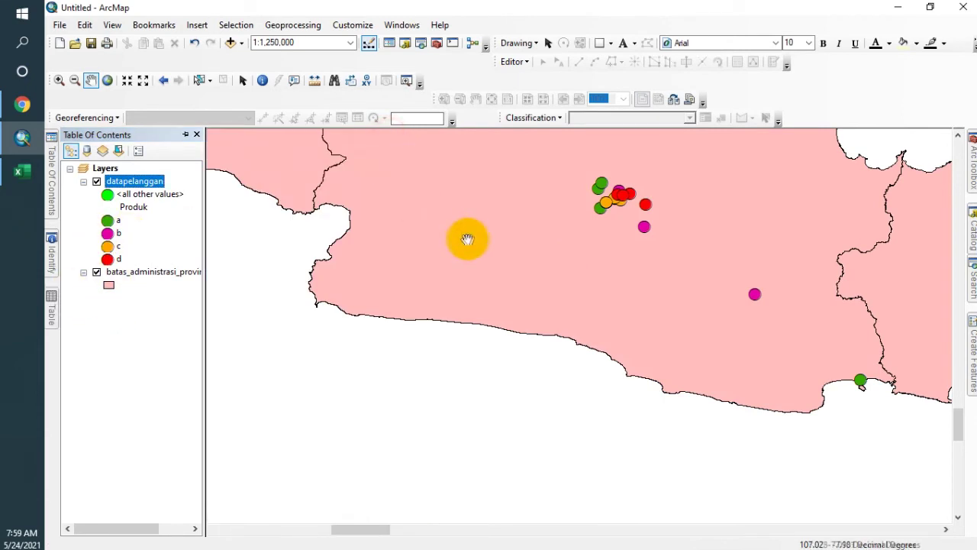
pyautogui.scroll(2, 488, 240)
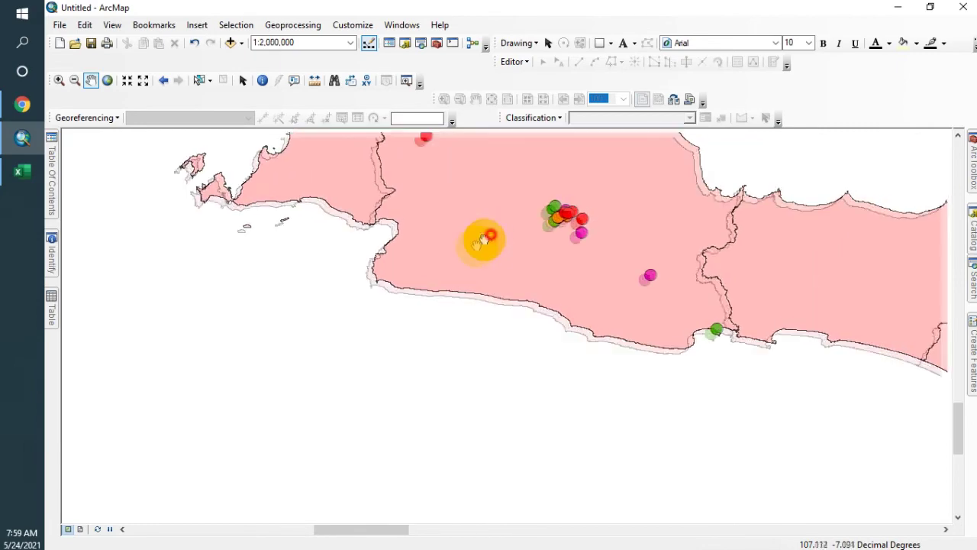
pyautogui.moveTo(488, 237); pyautogui.dragTo(373, 328)
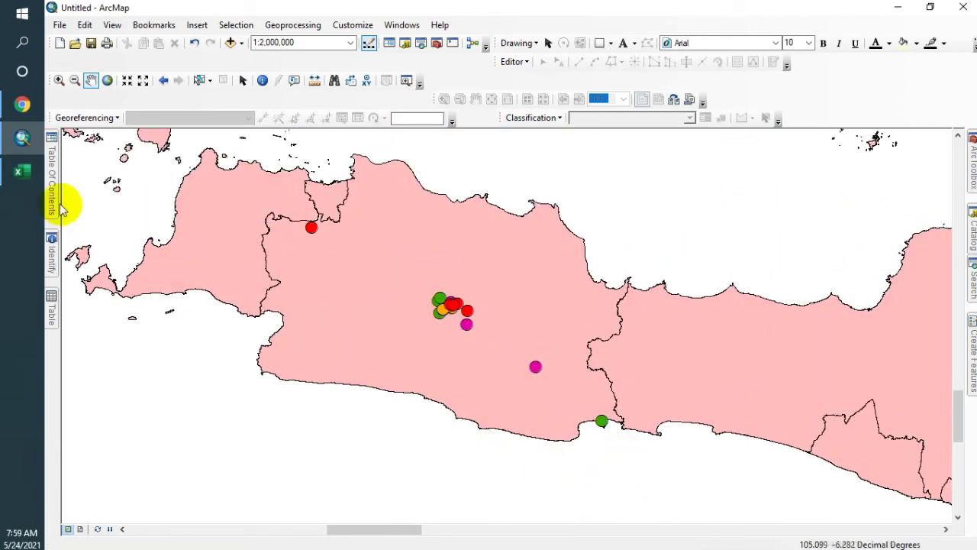
pyautogui.moveTo(53, 197)
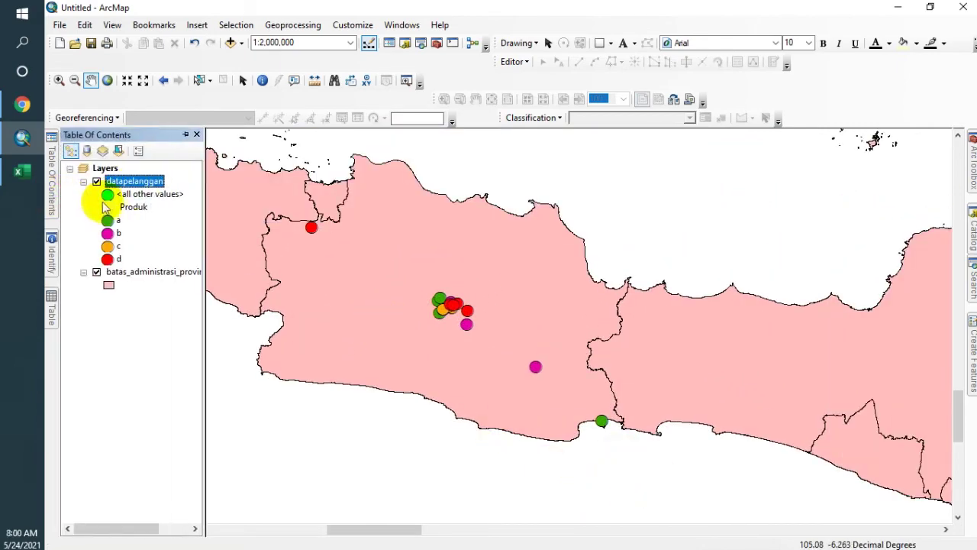
pyautogui.click(185, 135)
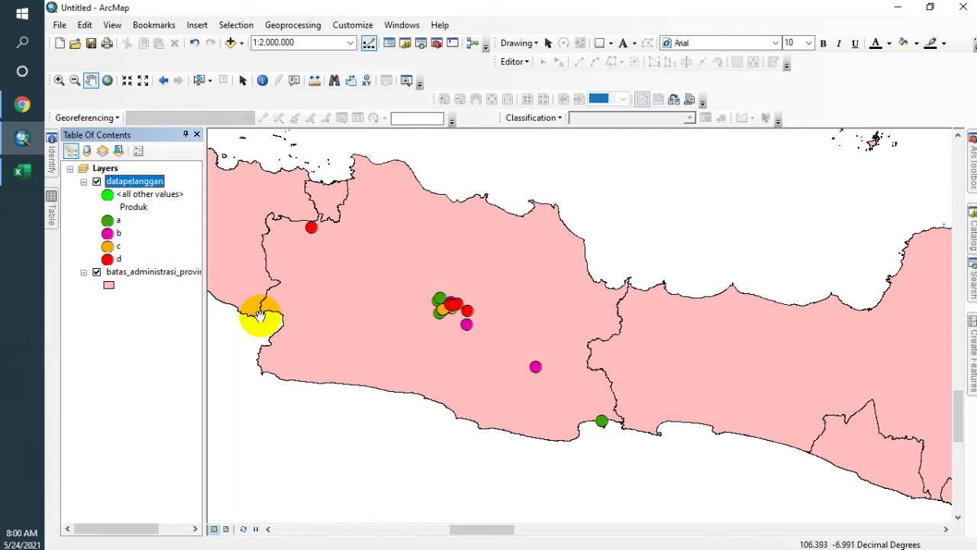
# Step: Use name as the label field of the datapelanggan layer and turn on its feature labels
pyautogui.rightClick(135, 186)
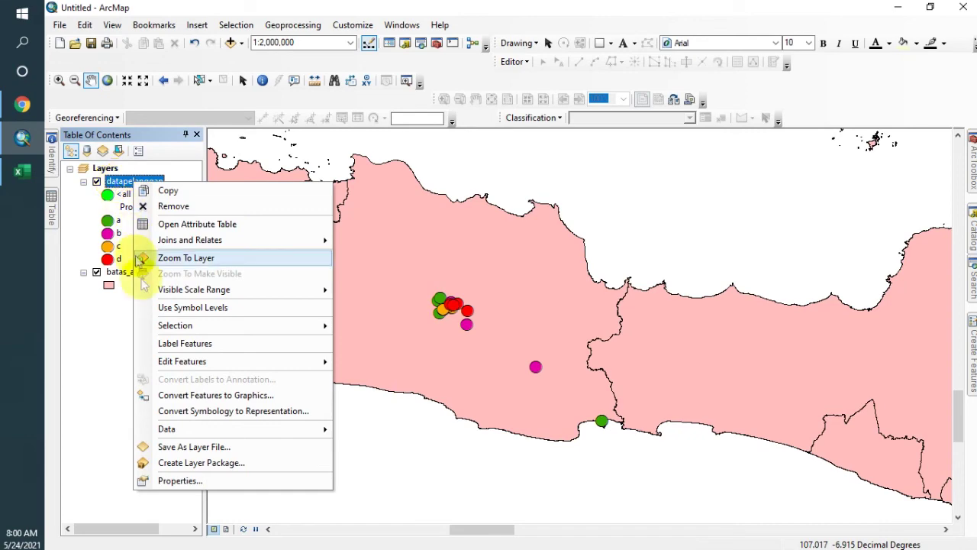
pyautogui.click(181, 480)
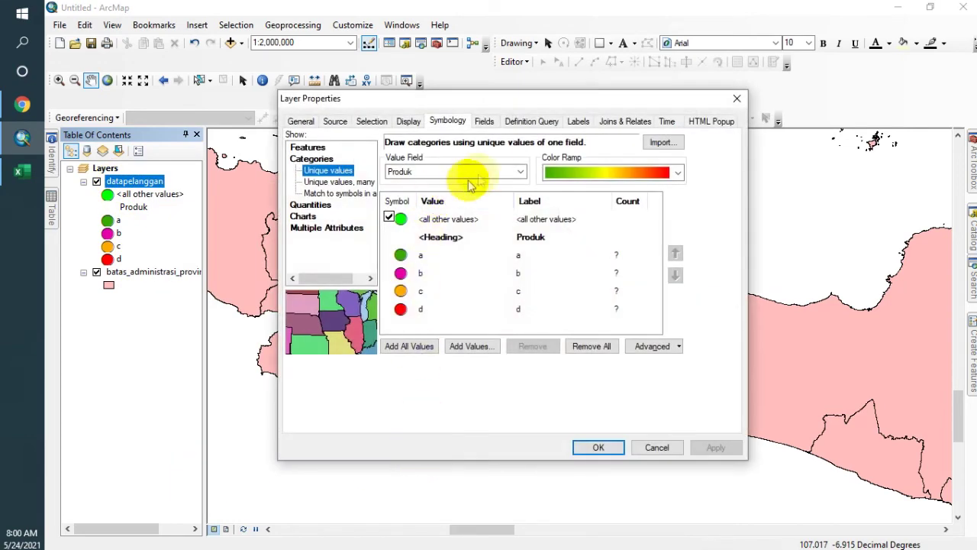
pyautogui.click(579, 124)
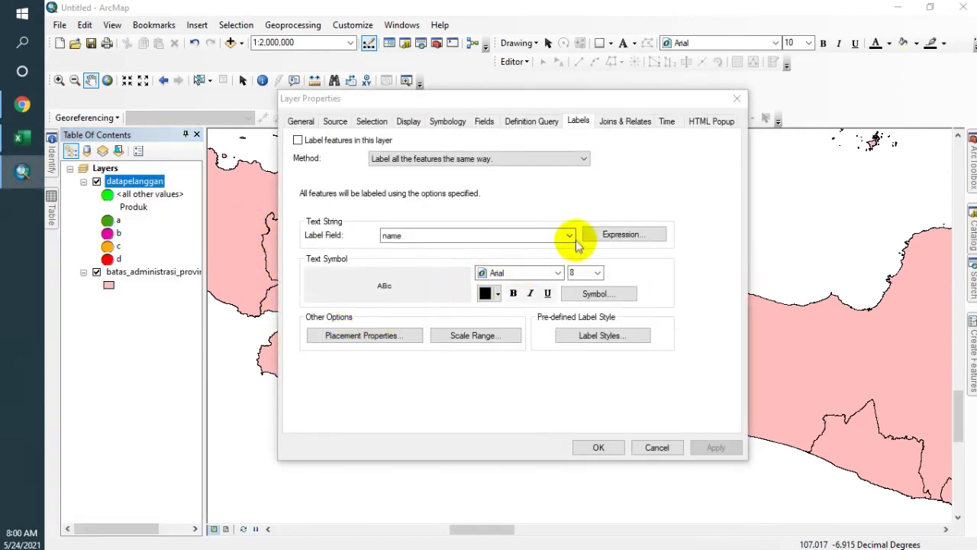
pyautogui.click(571, 236)
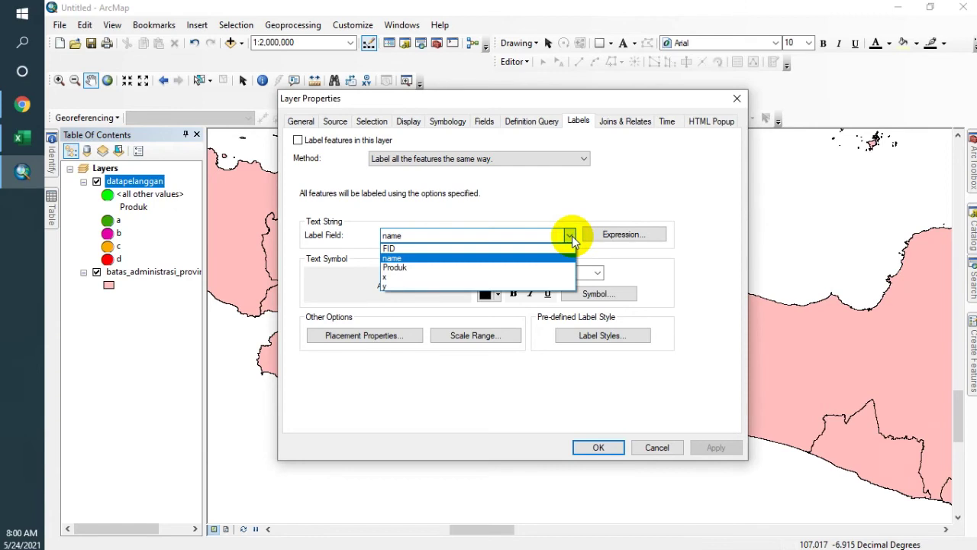
pyautogui.click(403, 260)
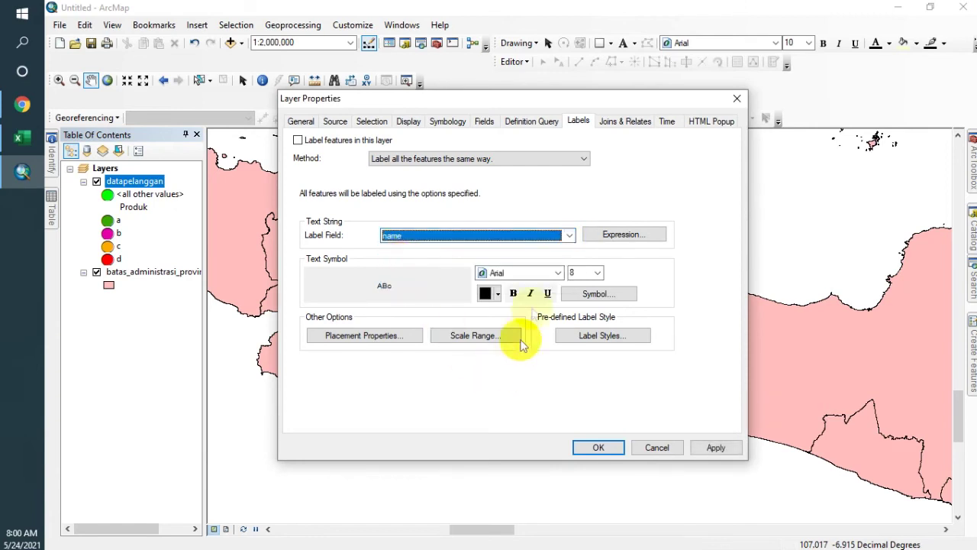
pyautogui.click(714, 449)
pyautogui.moveTo(589, 106); pyautogui.dragTo(710, 93)
pyautogui.click(719, 435)
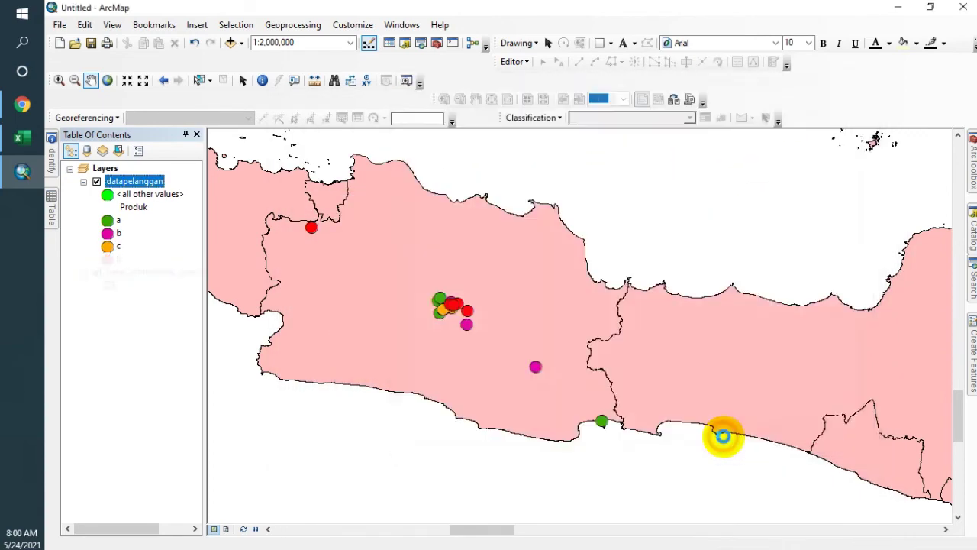
pyautogui.rightClick(157, 184)
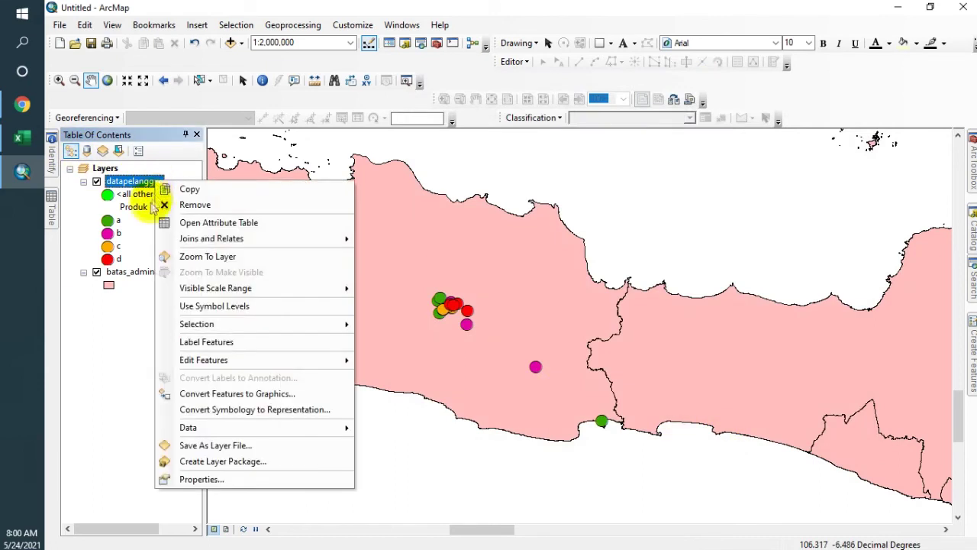
pyautogui.click(200, 343)
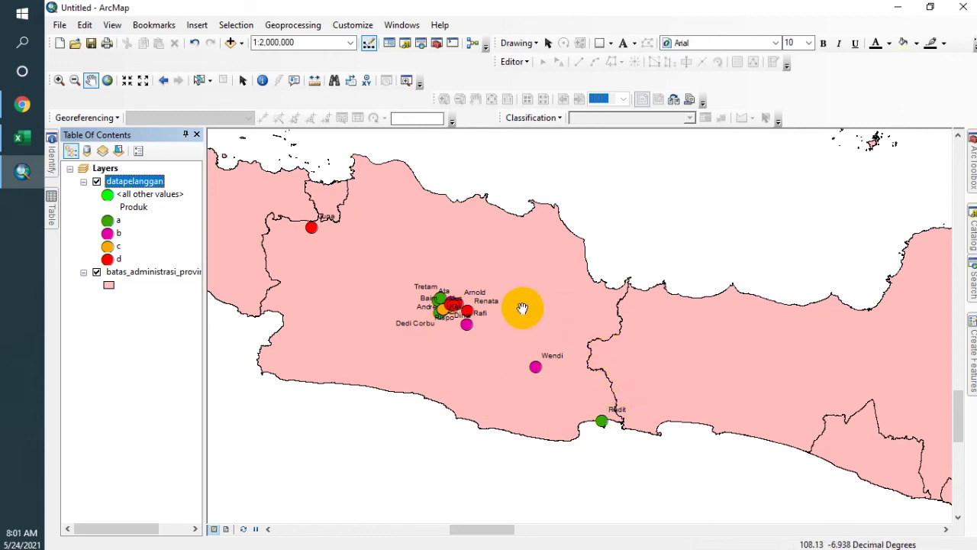
# Step: Center the map on the labeled customer points and switch to layout view
pyautogui.moveTo(460, 351); pyautogui.dragTo(513, 356)
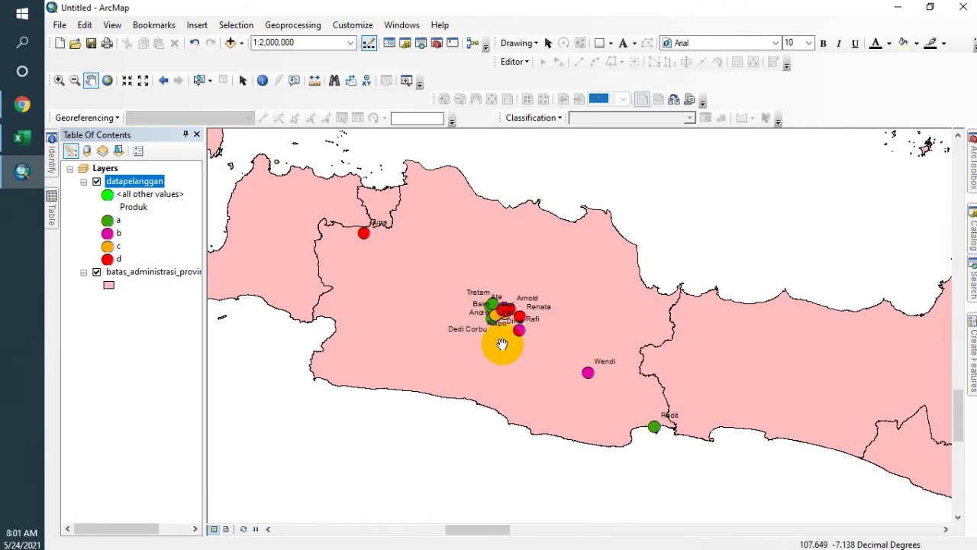
pyautogui.click(226, 529)
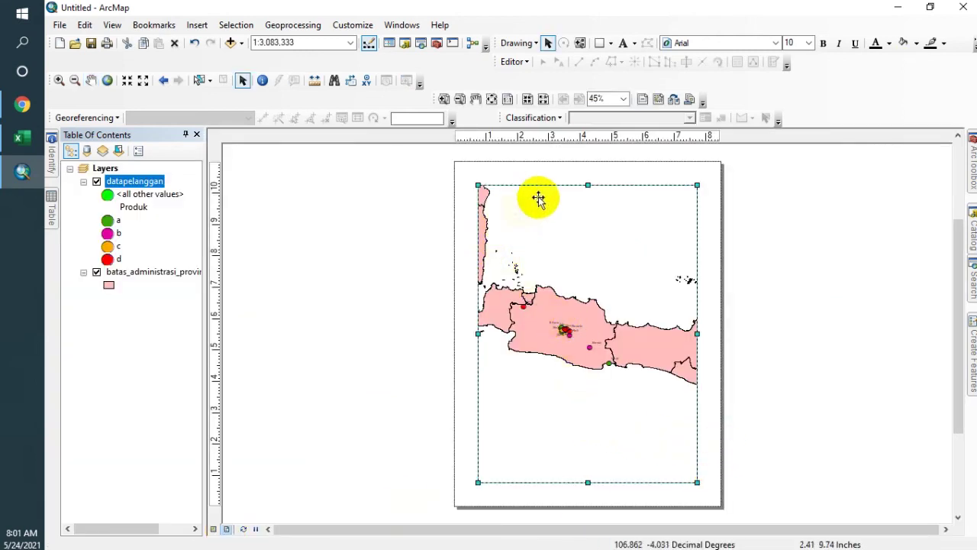